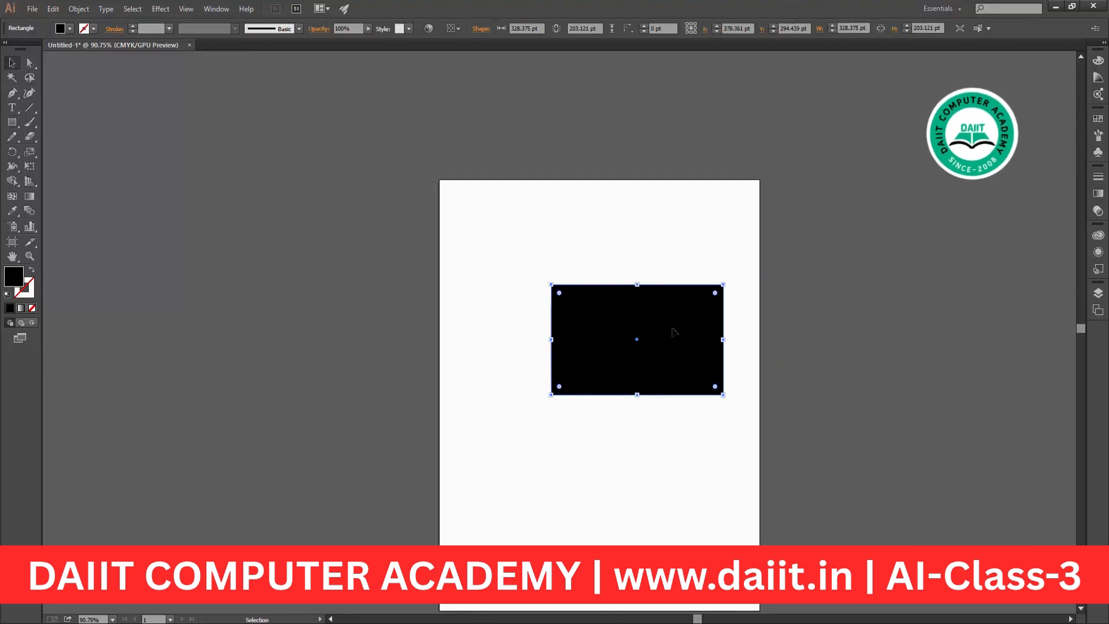
# Shift the black rectangle toward the horizontal centre of the page.
pyautogui.moveTo(698, 328); pyautogui.dragTo(662, 324)
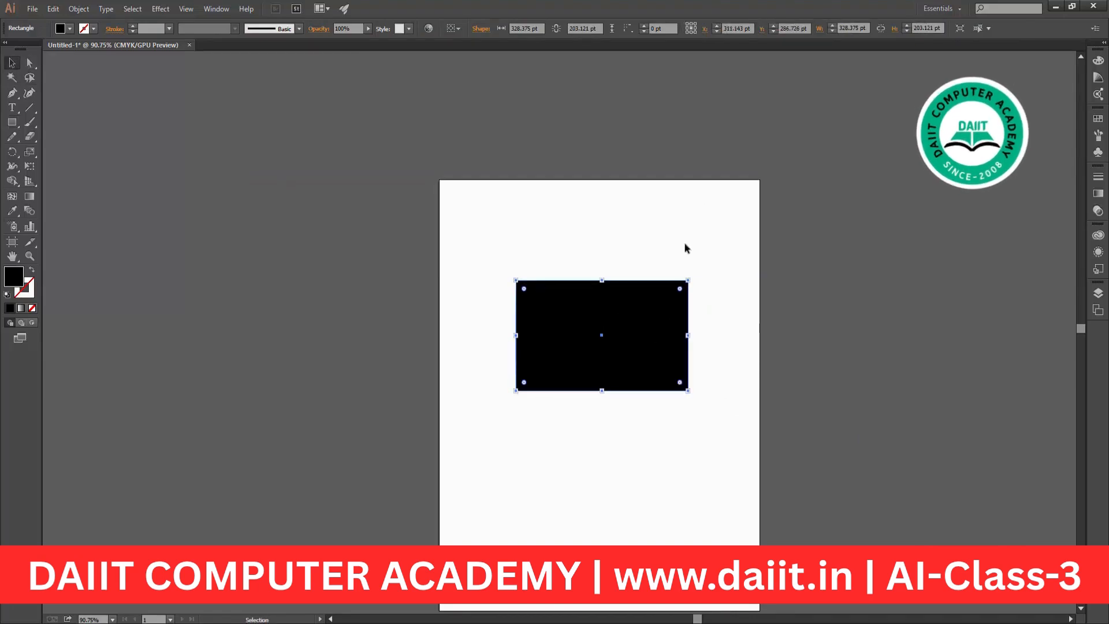
pyautogui.hotkey('ctrl', 'z')
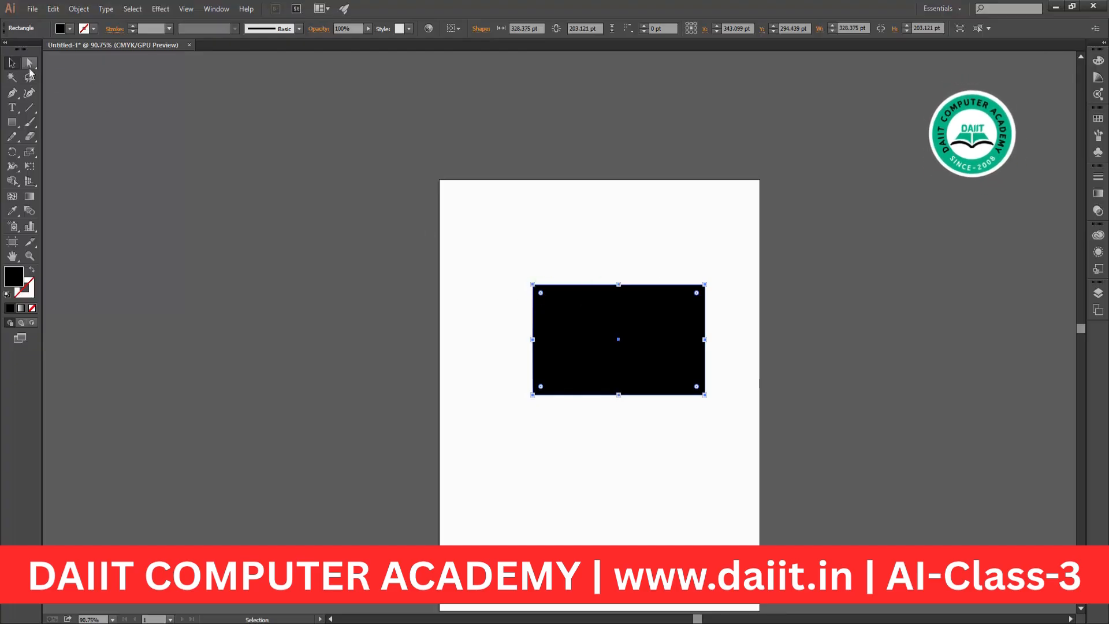
# Try distorting the rectangle by moving only its top-left anchor point with Direct Selection, and undo the distortion.
pyautogui.moveTo(30, 70); pyautogui.dragTo(99, 69)
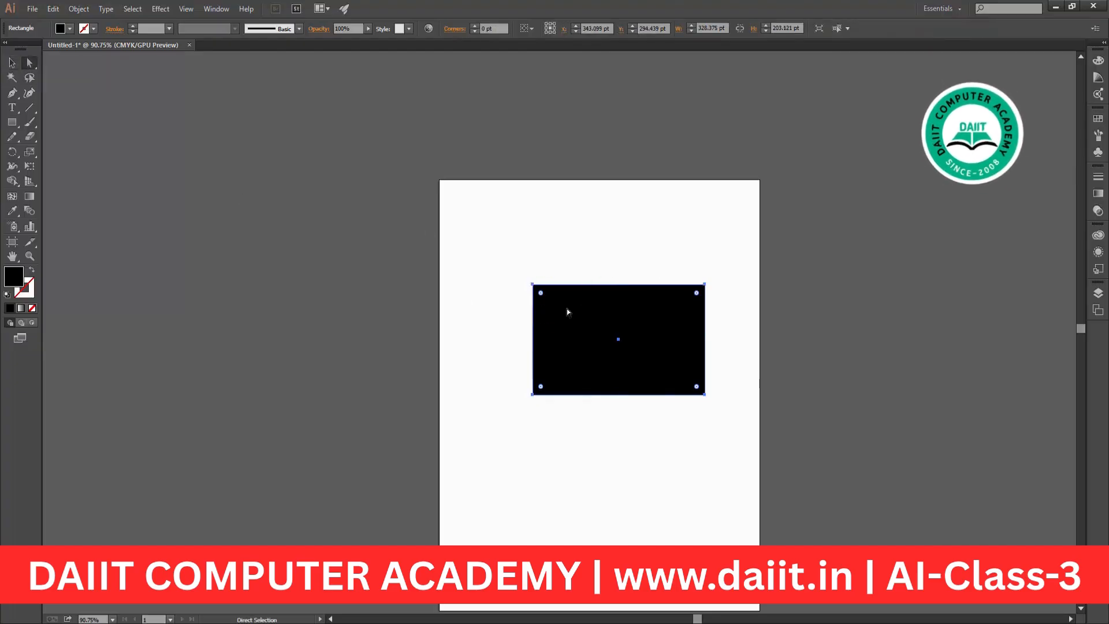
pyautogui.click(533, 285)
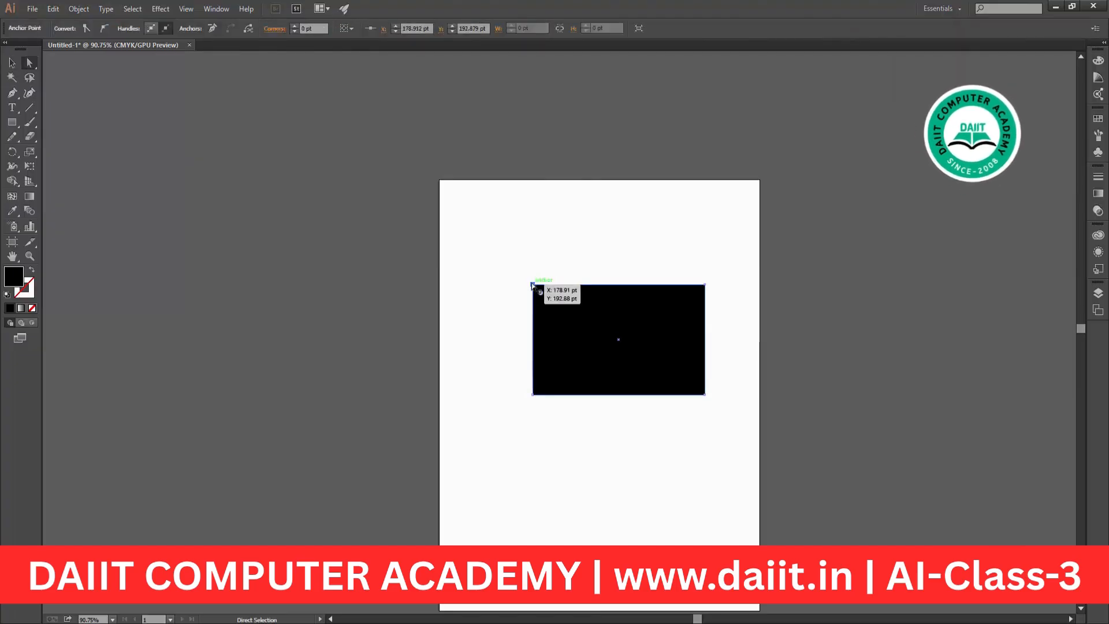
pyautogui.moveTo(533, 285)
pyautogui.mouseDown()
pyautogui.moveTo(574, 322)
pyautogui.moveTo(526, 261)
pyautogui.moveTo(574, 316)
pyautogui.moveTo(533, 289)
pyautogui.mouseUp()
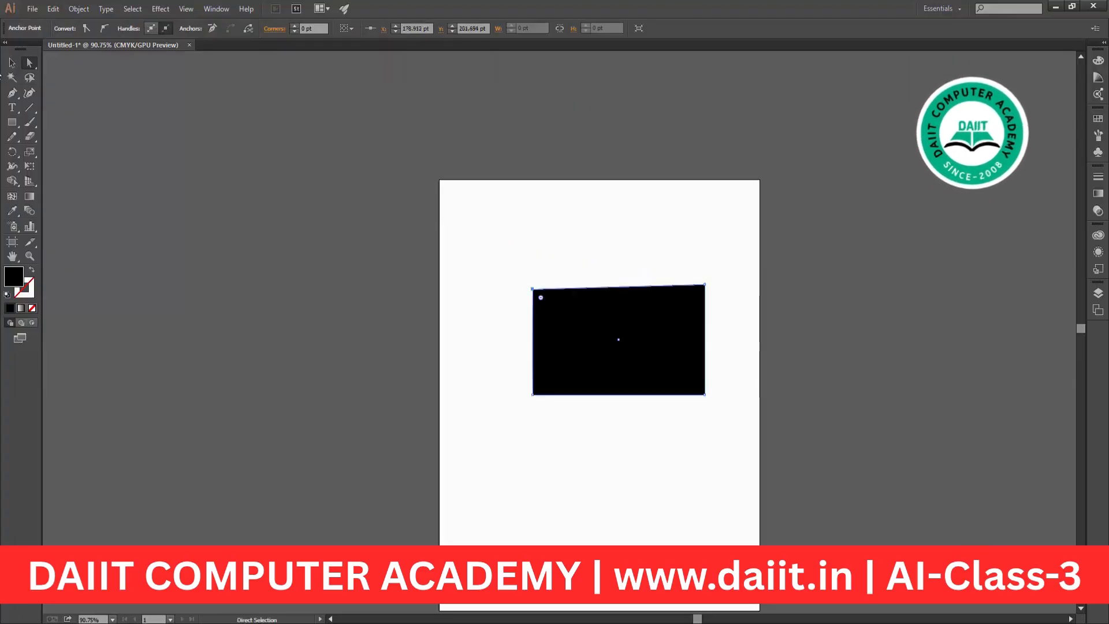
pyautogui.click(11, 63)
pyautogui.hotkey('ctrl', 'z')
pyautogui.hotkey('ctrl', 'z')
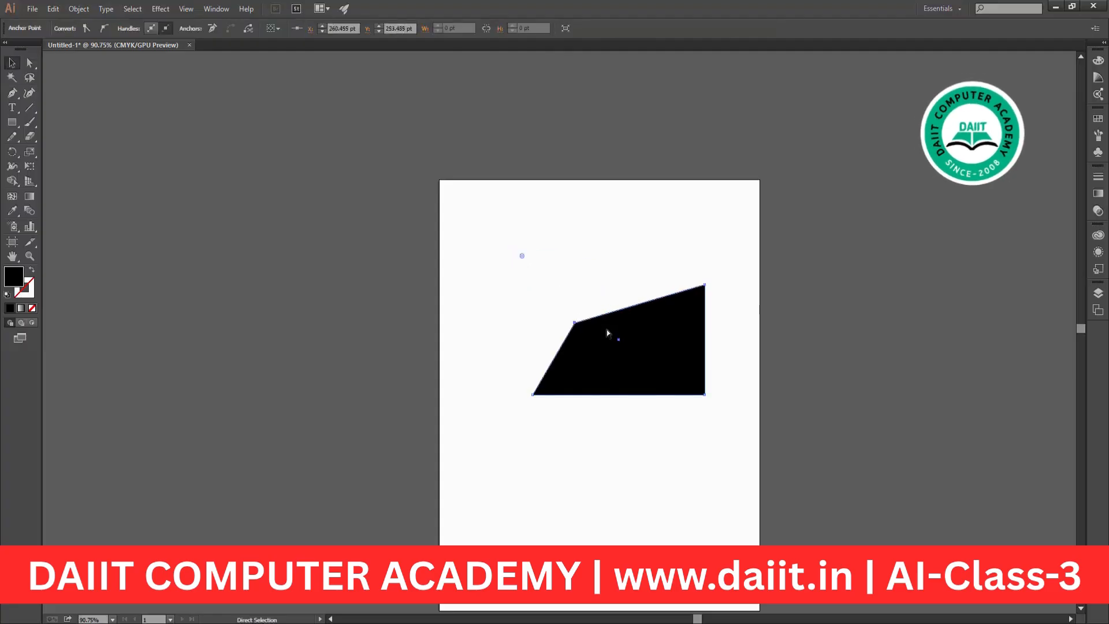
pyautogui.hotkey('ctrl', 'z')
pyautogui.hotkey('ctrl', 'z')
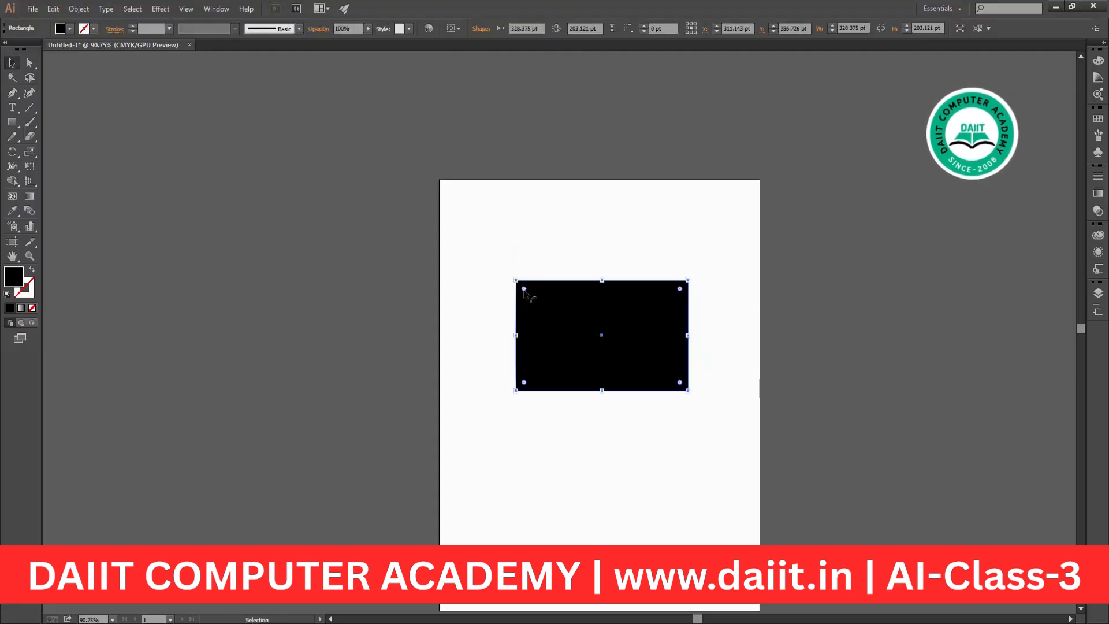
# Try rounding all four corners of the rectangle at once to about 55.65 pt, and undo the rounding.
pyautogui.moveTo(524, 289); pyautogui.dragTo(575, 331)
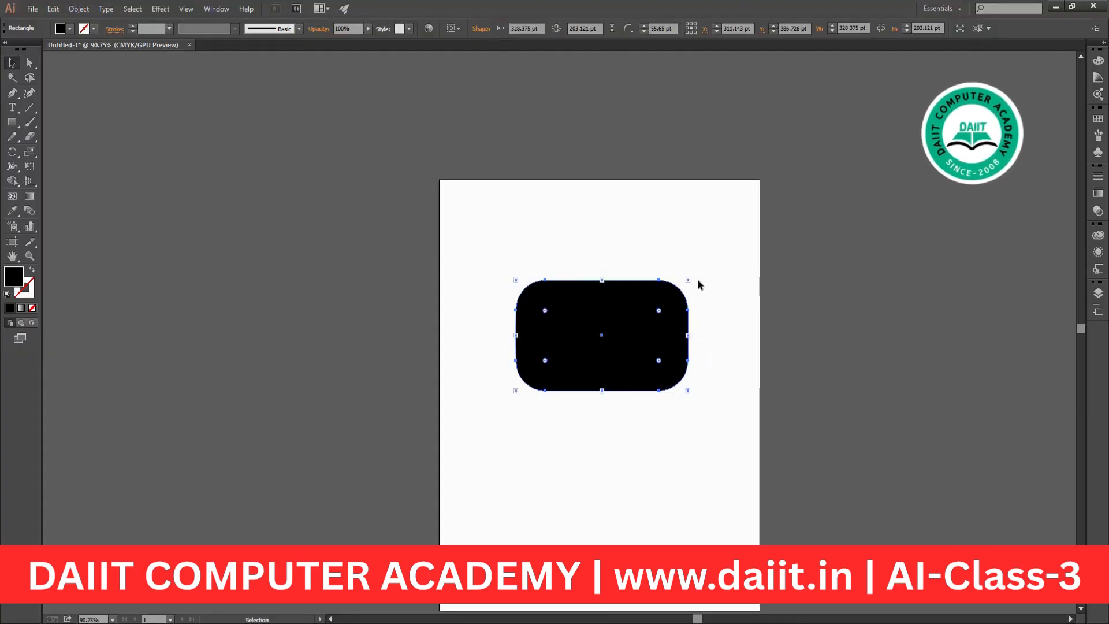
pyautogui.hotkey('ctrl', 'z')
# Round only the rectangle's top-right corner using Direct Selection and its live corner widget.
pyautogui.click(372, 188)
pyautogui.click(30, 67)
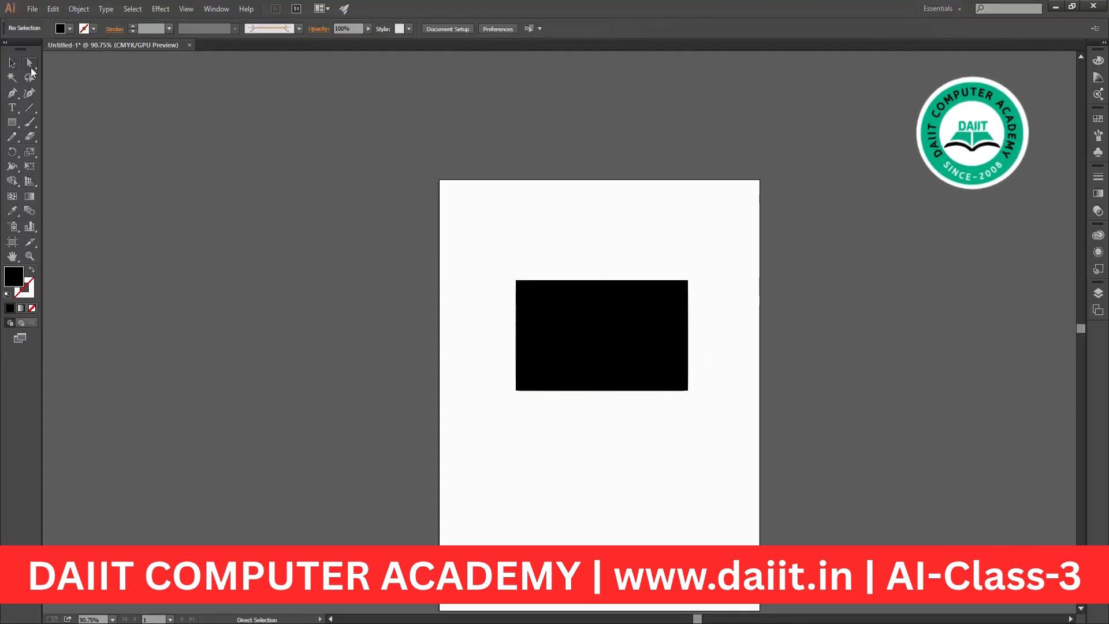
pyautogui.click(688, 296)
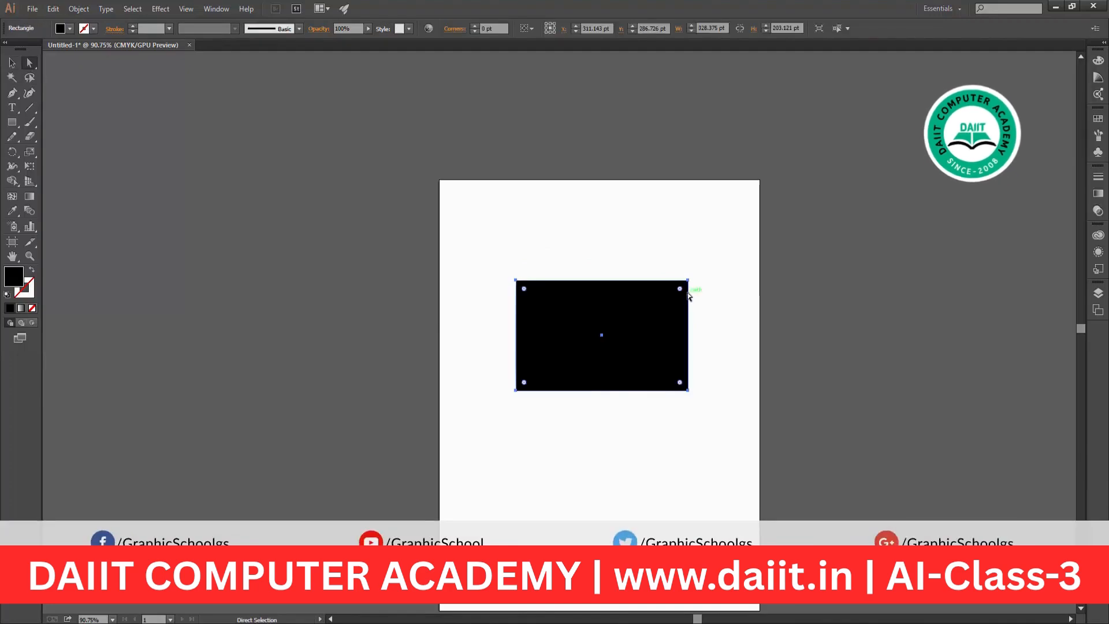
pyautogui.click(688, 280)
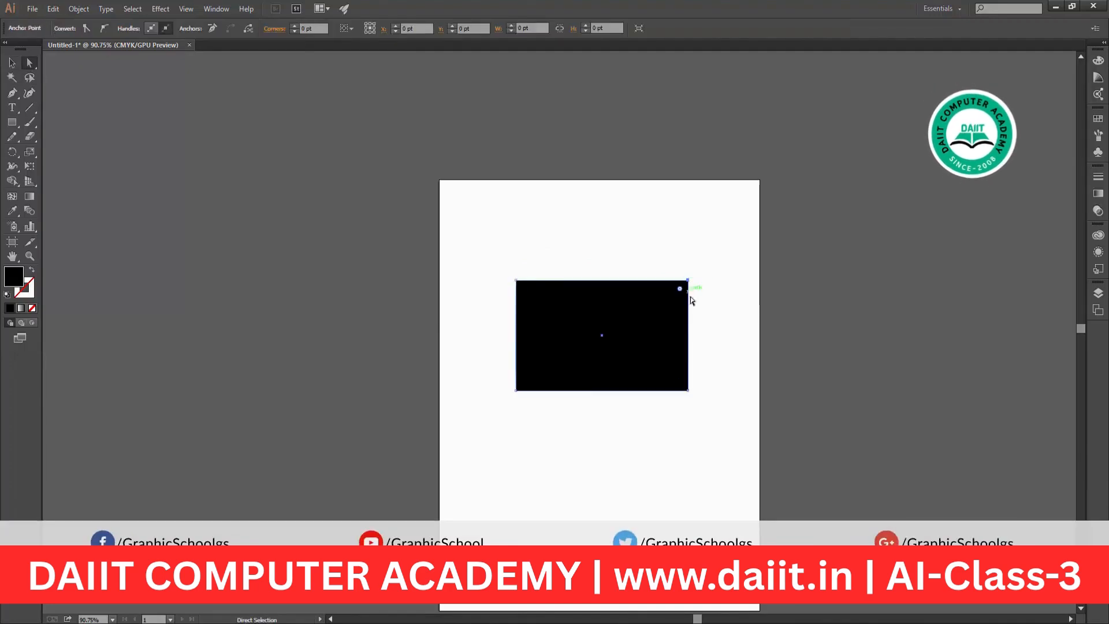
pyautogui.moveTo(680, 291); pyautogui.dragTo(660, 315)
pyautogui.click(741, 321)
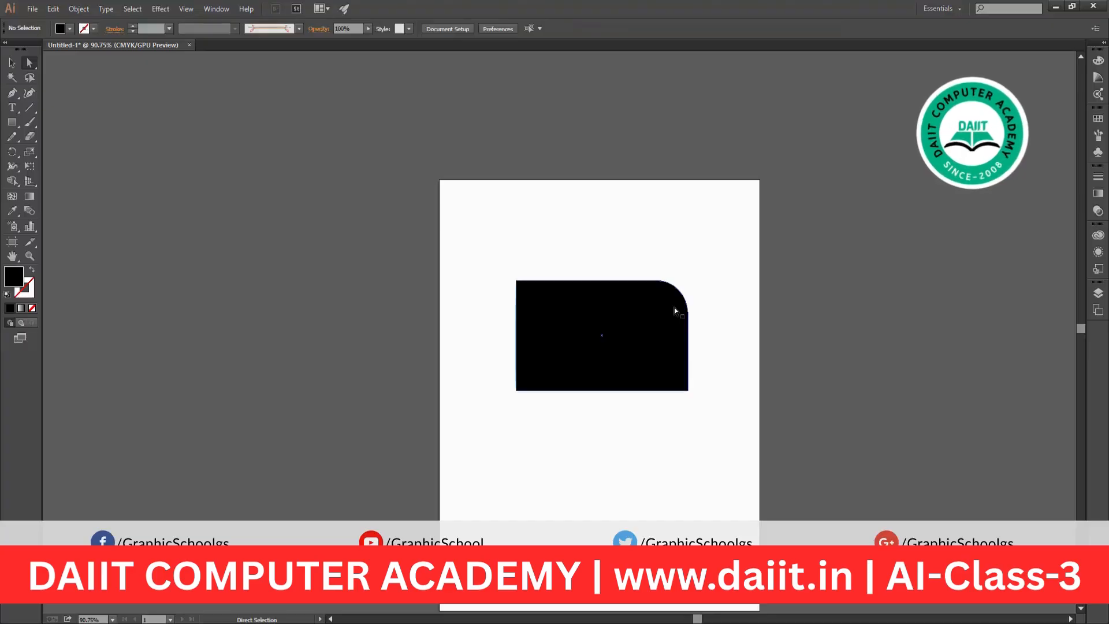
# Round only the rectangle's bottom-left corner, slightly more than the top-right one, and deselect the shape.
pyautogui.click(674, 307)
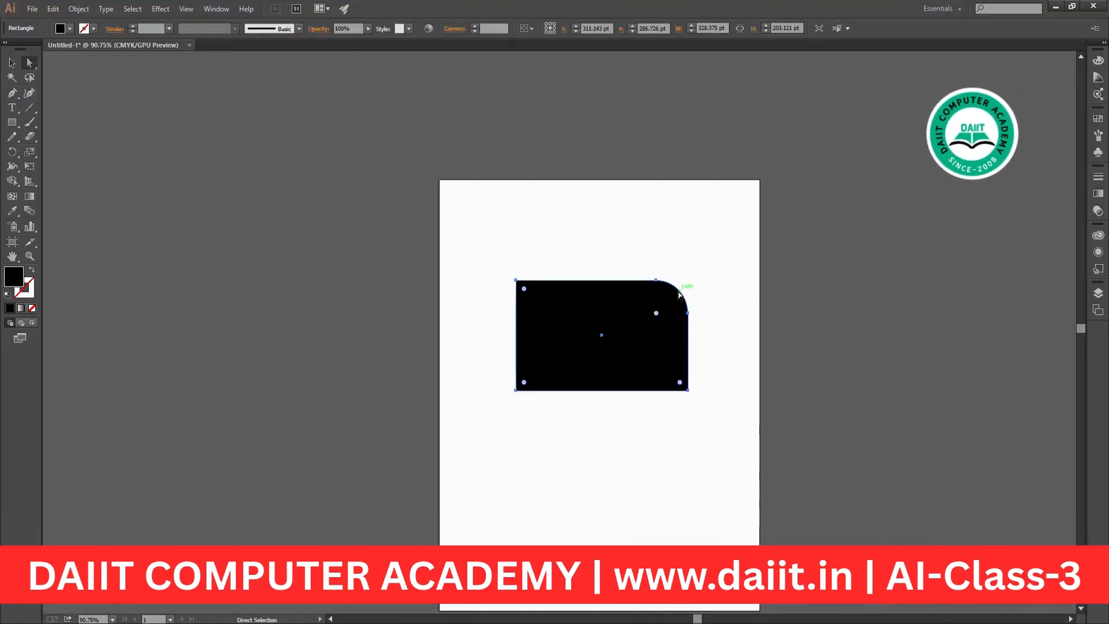
pyautogui.click(517, 390)
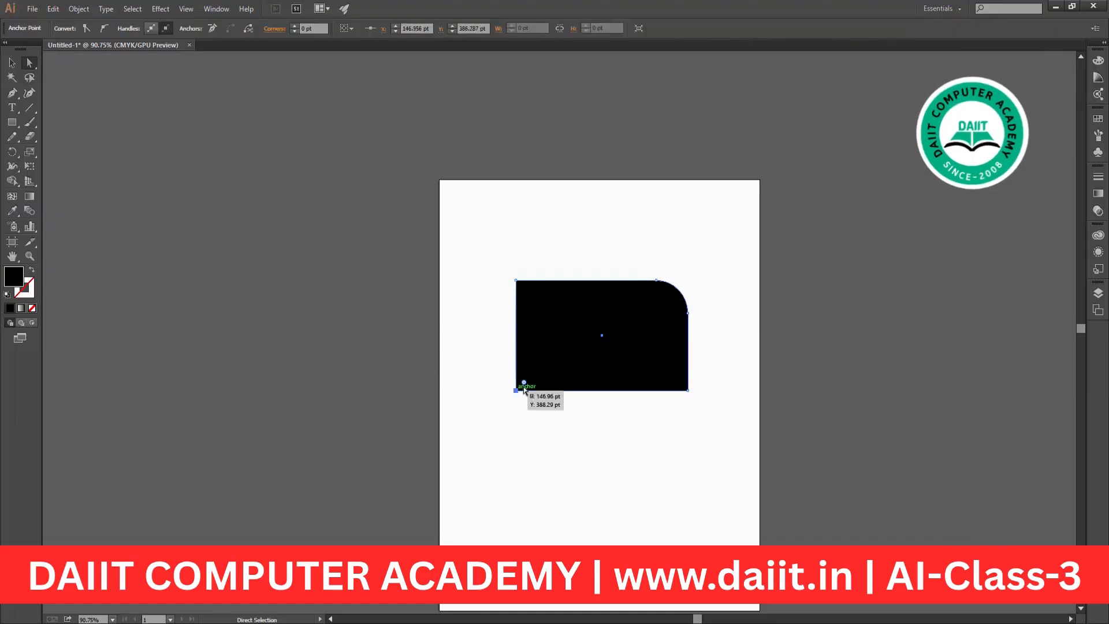
pyautogui.moveTo(524, 383); pyautogui.dragTo(561, 353)
pyautogui.click(698, 491)
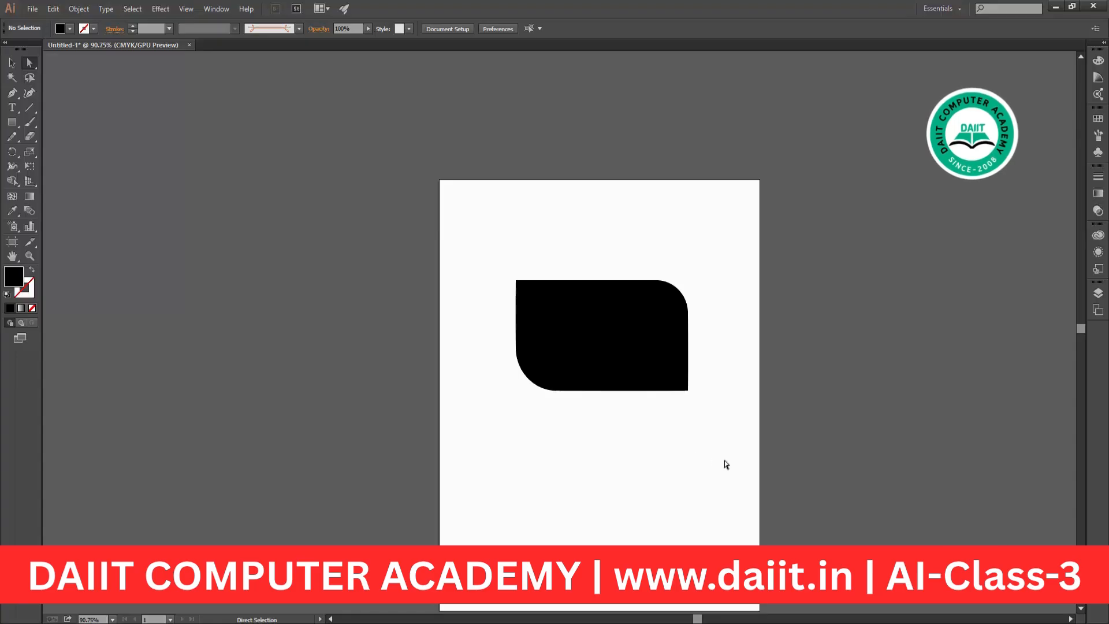
# Try rounding the whole selected shape from its bottom-right corner widget, and undo the change.
pyautogui.click(685, 307)
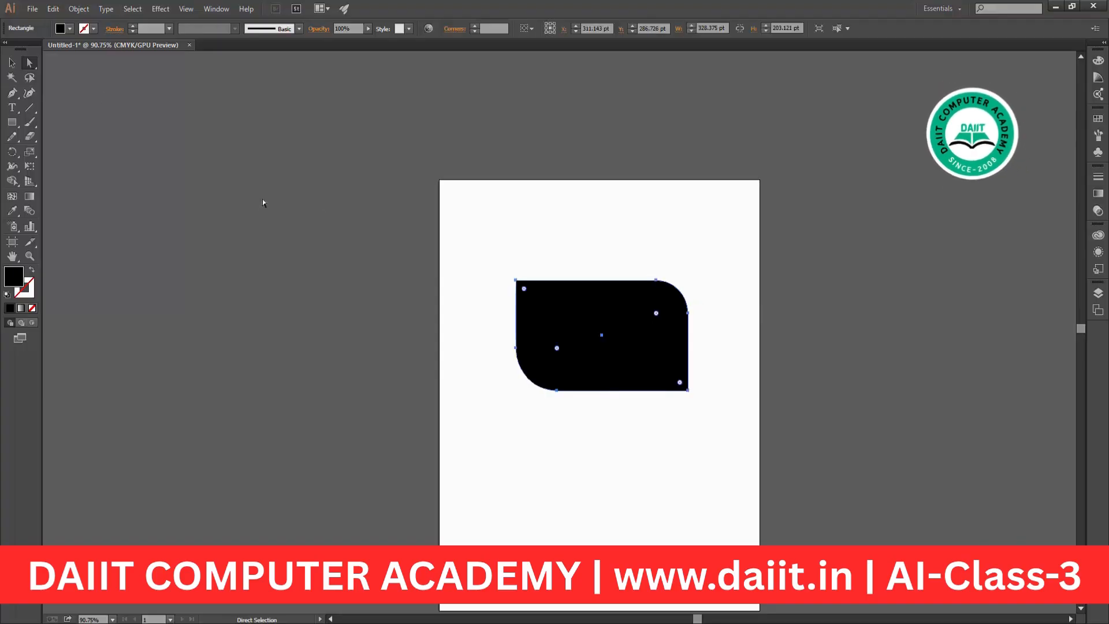
pyautogui.click(29, 62)
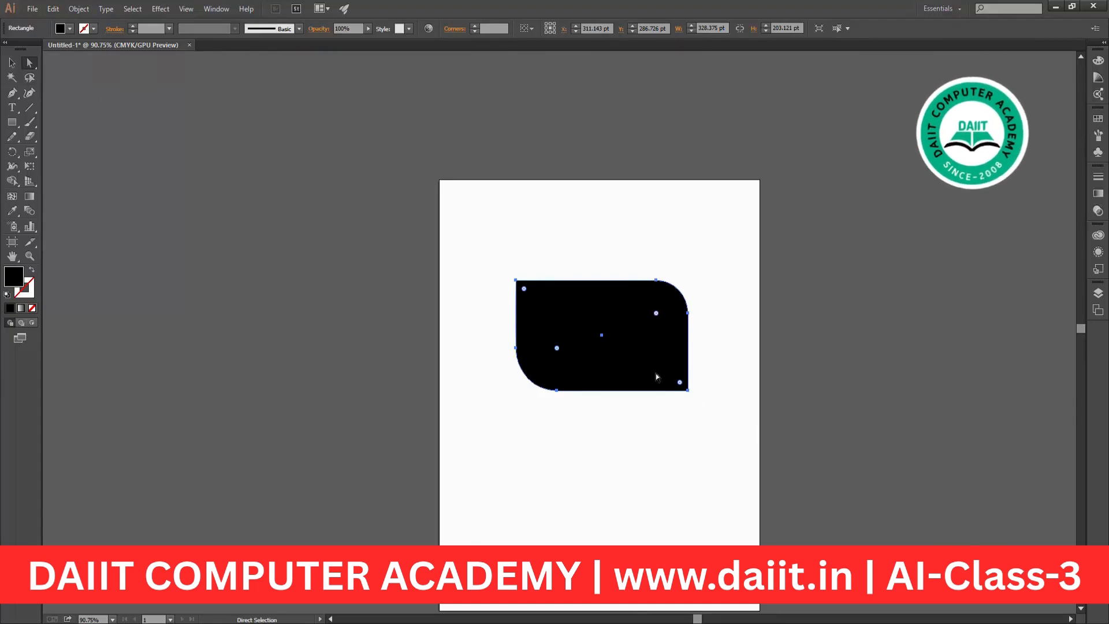
pyautogui.moveTo(680, 381); pyautogui.dragTo(658, 359)
pyautogui.hotkey('ctrl', 'z')
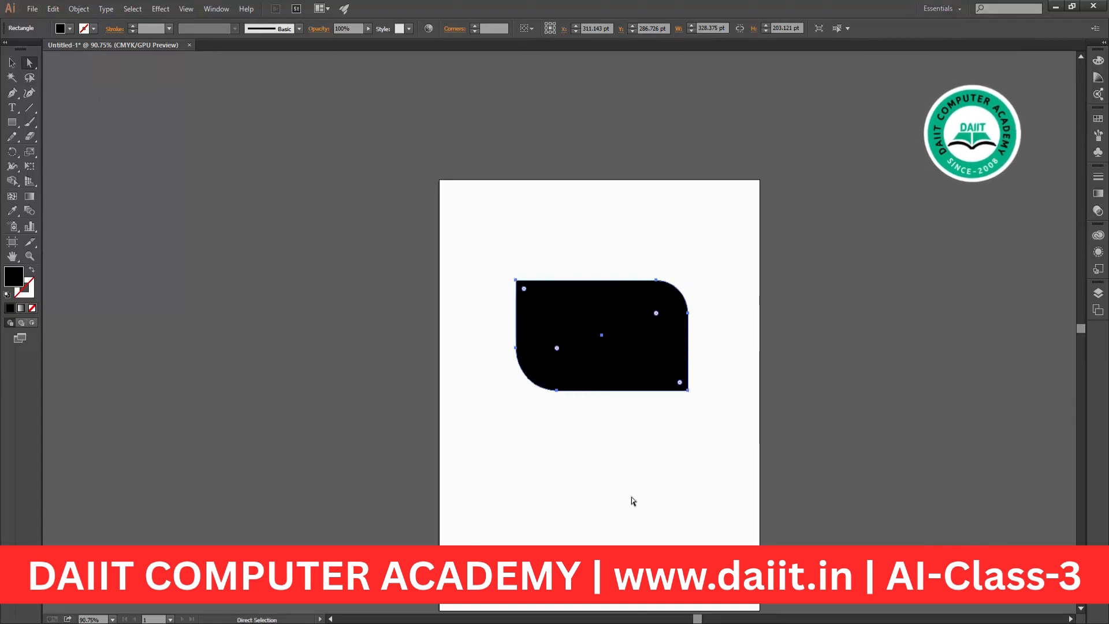
# Delete the partly rounded rectangle from the page.
pyautogui.click(632, 501)
pyautogui.click(615, 327)
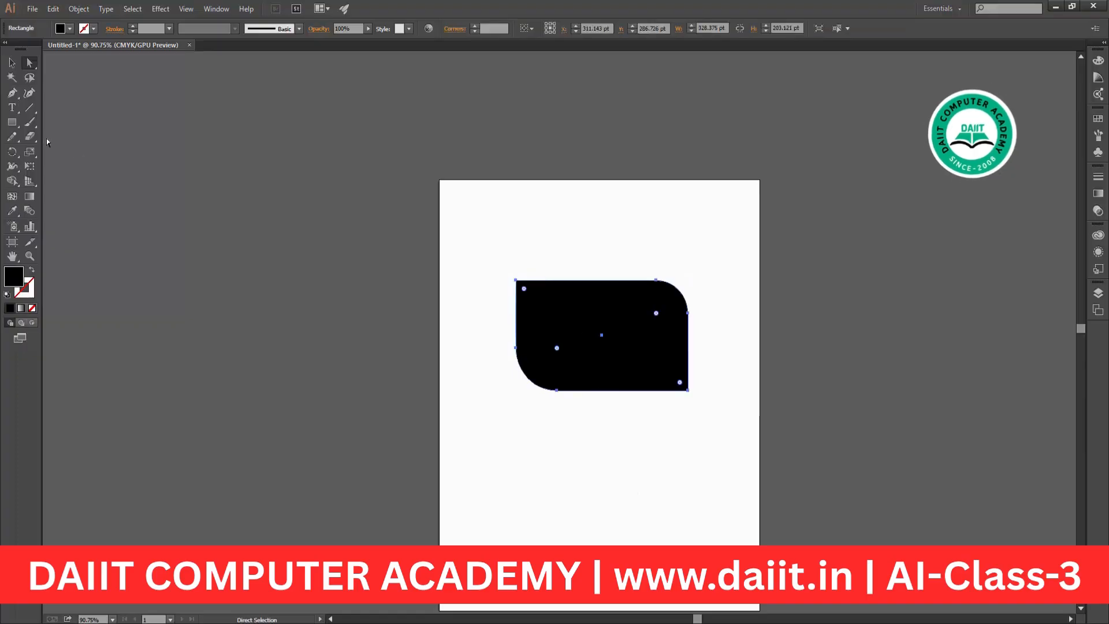
pyautogui.press('Delete')
# Draw a black rectangle about 154 × 83 pt and duplicate it into eight scattered rectangles.
pyautogui.moveTo(29, 62); pyautogui.dragTo(74, 81)
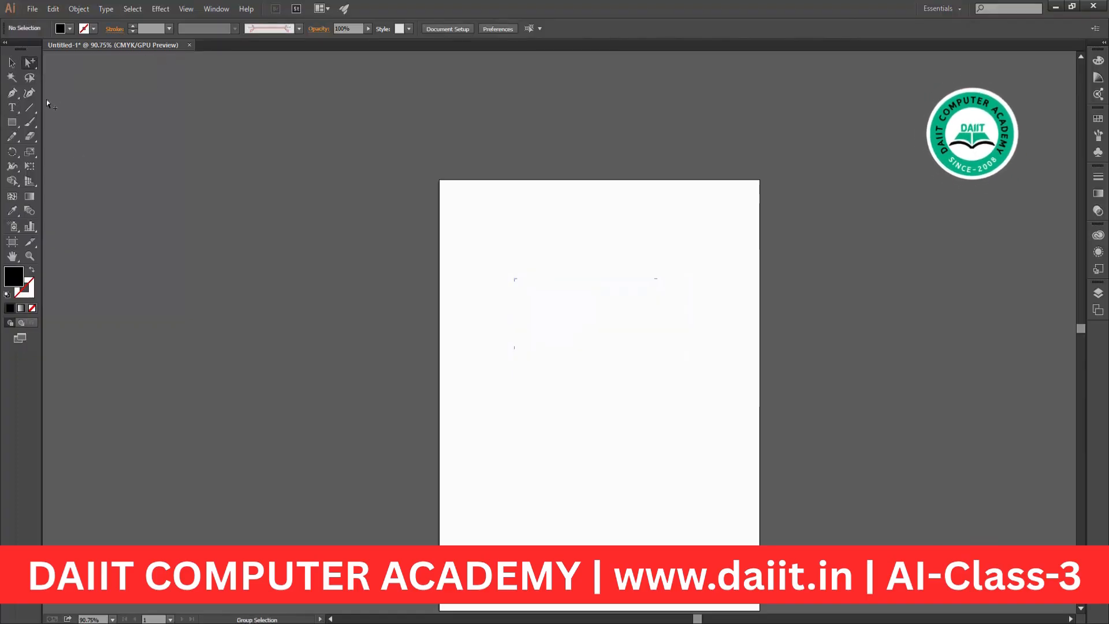
pyautogui.click(12, 122)
pyautogui.moveTo(562, 238)
pyautogui.mouseDown()
pyautogui.moveTo(643, 282)
pyautogui.moveTo(590, 340)
pyautogui.mouseUp()
pyautogui.click(12, 62)
pyautogui.moveTo(588, 354); pyautogui.dragTo(473, 280)
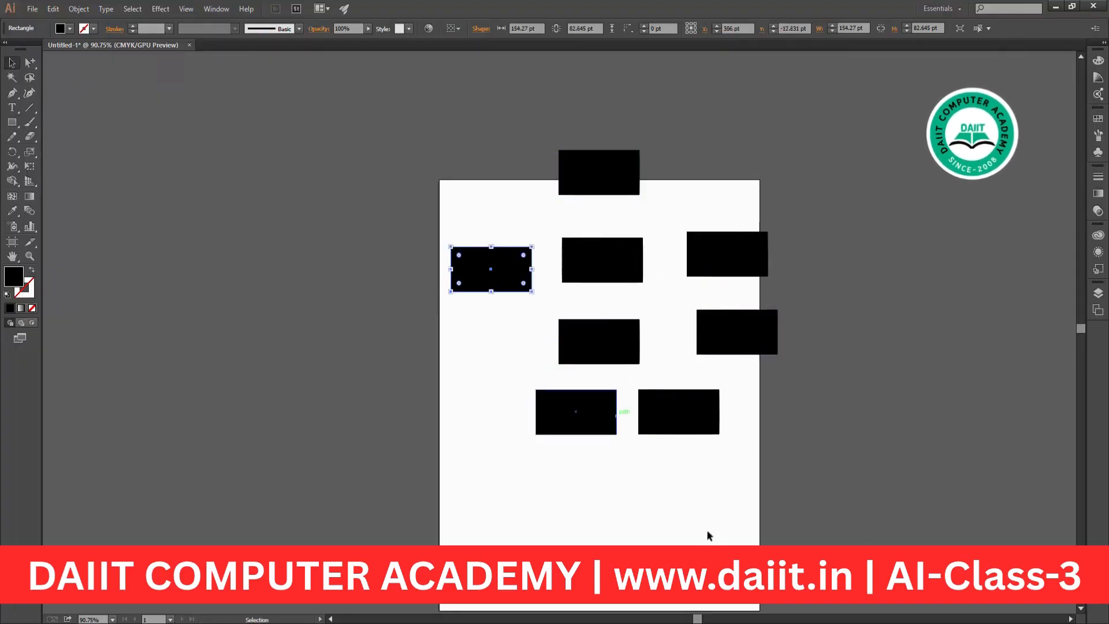
# Group all eight rectangles and move the group down so its top rectangle lies inside the page.
pyautogui.moveTo(792, 470); pyautogui.dragTo(530, 123)
pyautogui.hotkey('ctrl', 'g')
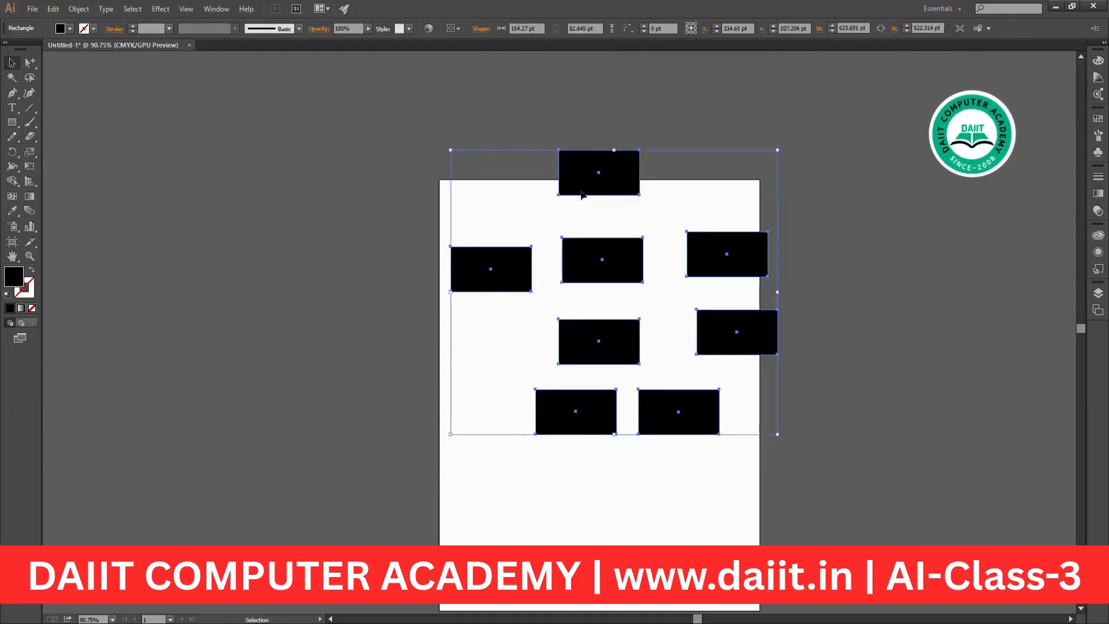
pyautogui.moveTo(599, 278); pyautogui.dragTo(581, 287)
pyautogui.moveTo(921, 437); pyautogui.dragTo(695, 354)
pyautogui.moveTo(701, 347); pyautogui.dragTo(730, 375)
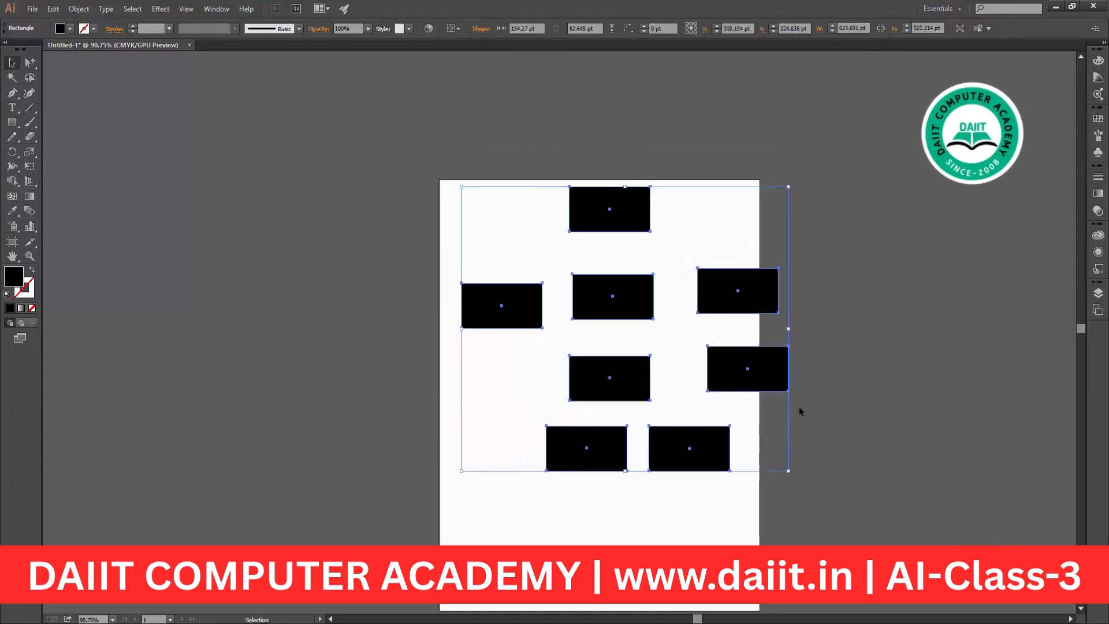
pyautogui.moveTo(841, 405); pyautogui.dragTo(754, 276)
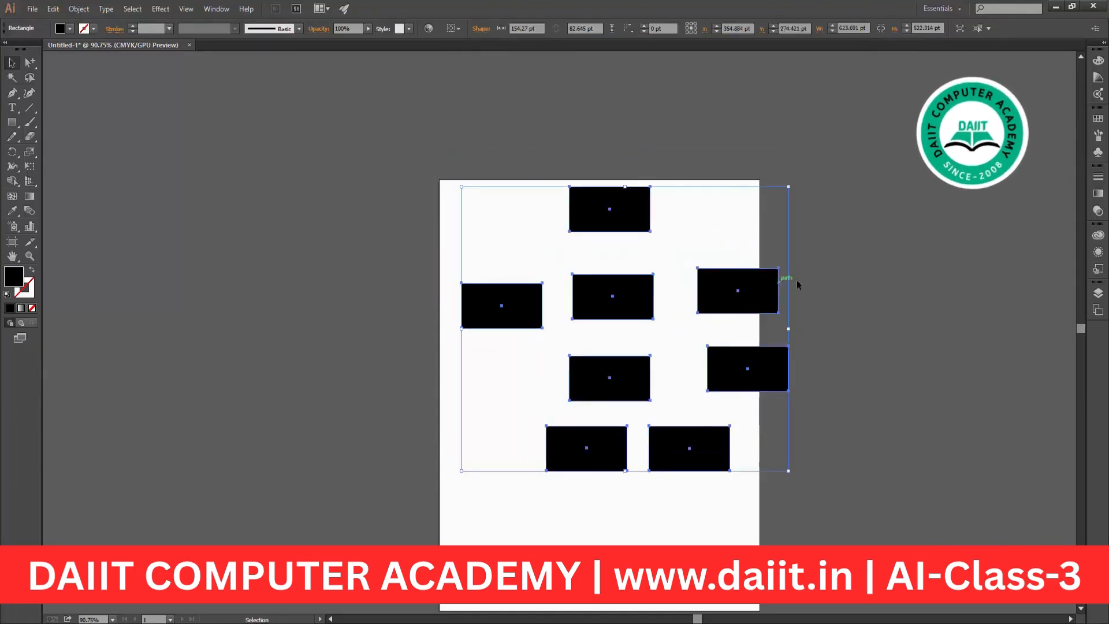
# Ungroup the rectangles and move the upper-right rectangle outward across the page edge.
pyautogui.rightClick(751, 284)
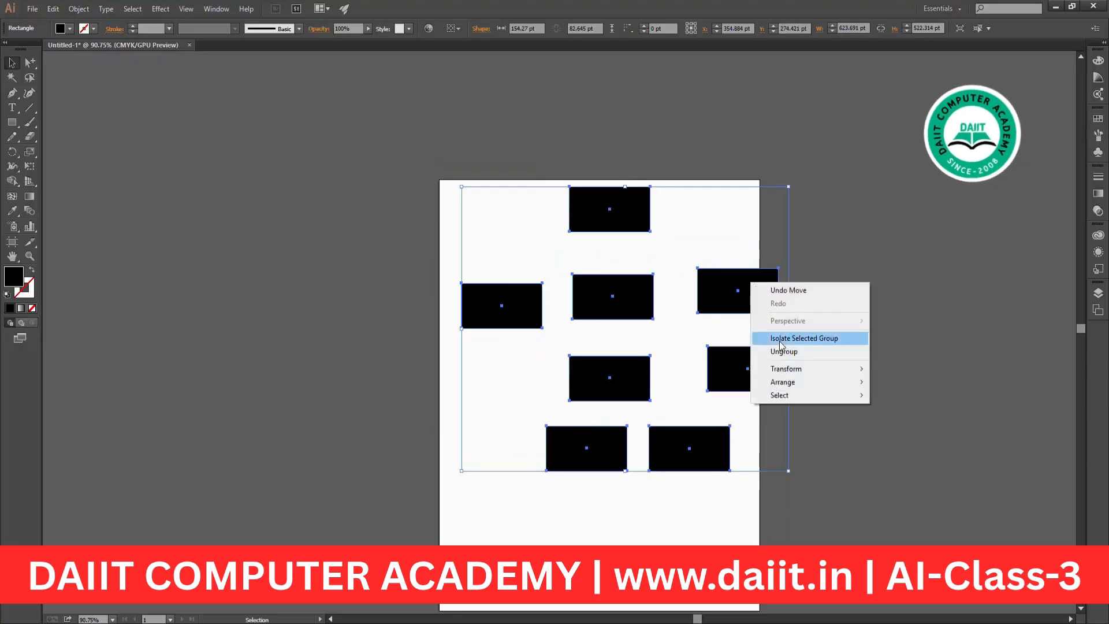
pyautogui.click(784, 352)
pyautogui.click(738, 289)
pyautogui.moveTo(737, 289); pyautogui.dragTo(781, 274)
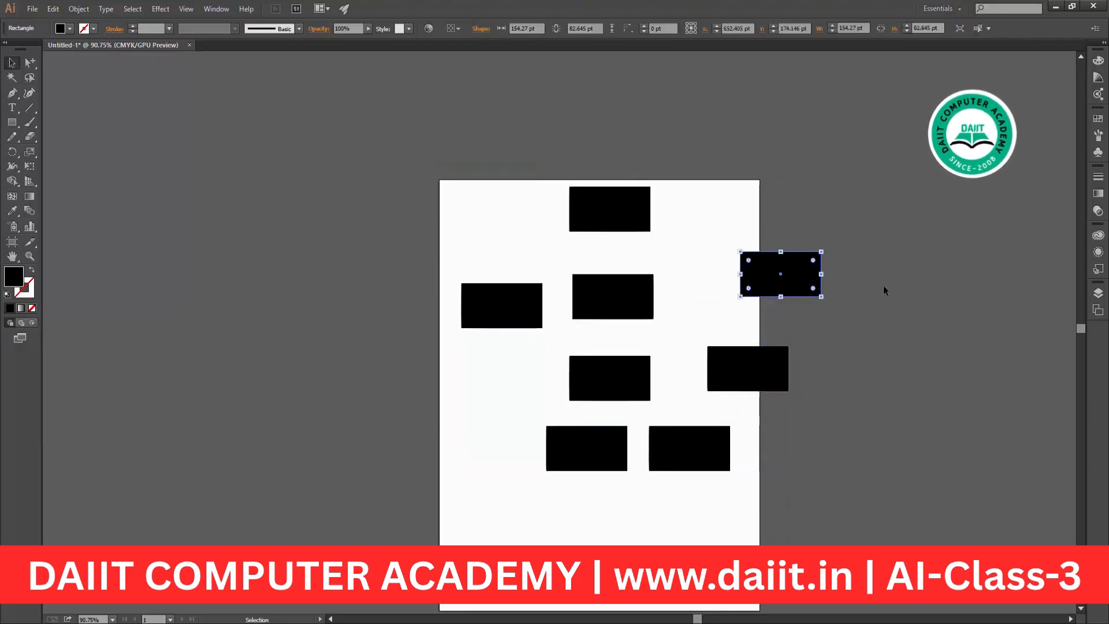
# Group all eight rectangles together again.
pyautogui.click(357, 490)
pyautogui.hotkey('ctrl', 'a')
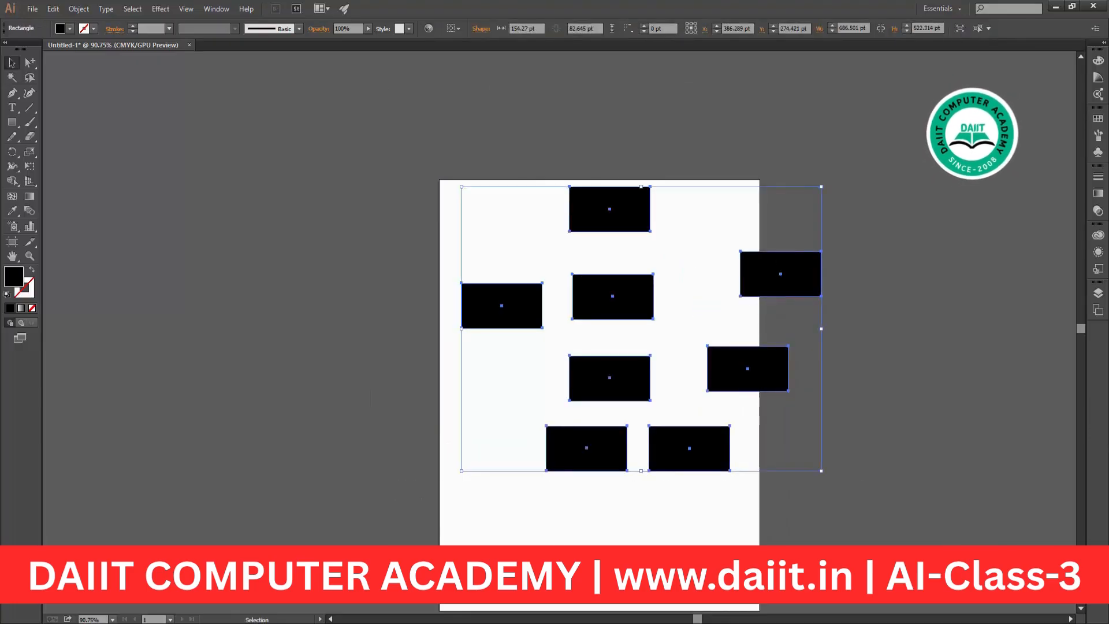
pyautogui.click(834, 365)
pyautogui.hotkey('ctrl', 'a')
# Move only the upper-right rectangle slightly inward within the group using the Group Selection tool.
pyautogui.moveTo(30, 62); pyautogui.dragTo(74, 79)
pyautogui.click(913, 324)
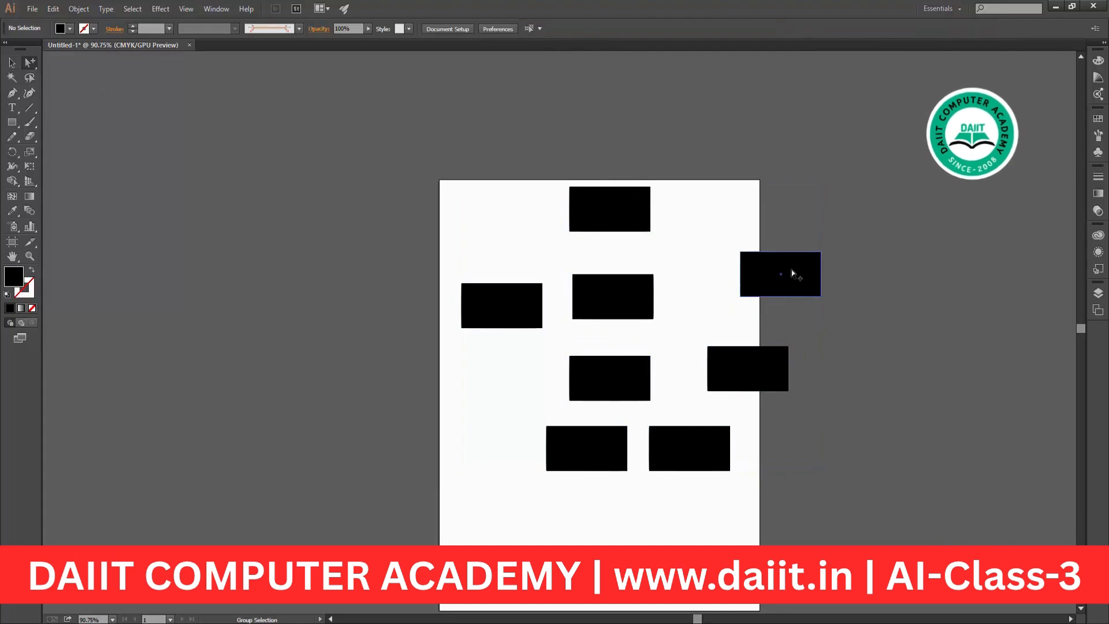
pyautogui.click(815, 277)
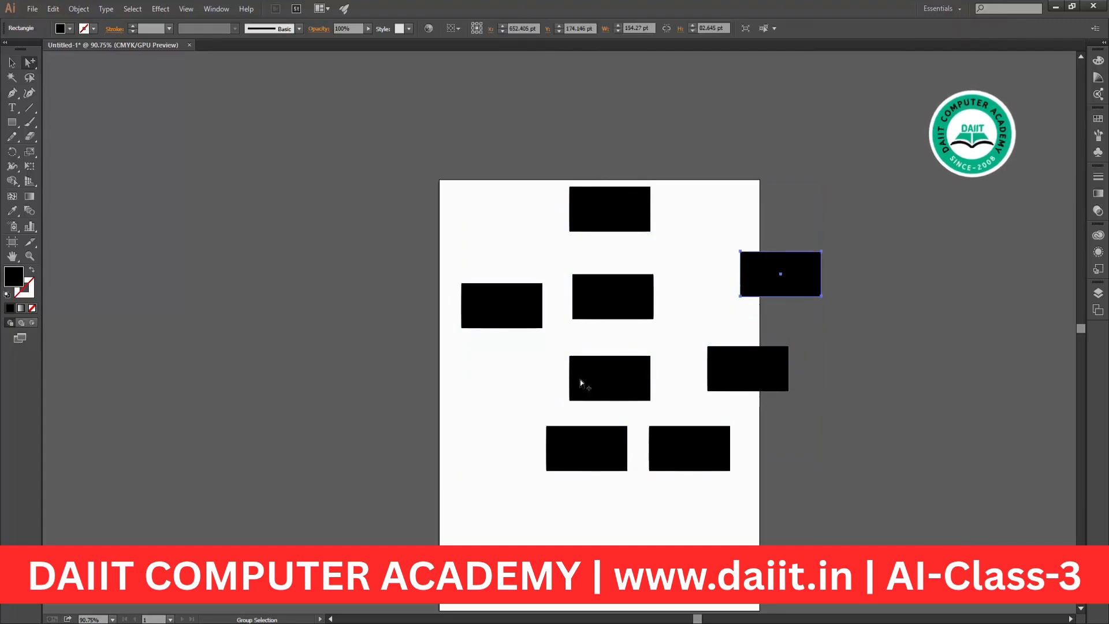
pyautogui.click(601, 278)
pyautogui.click(777, 282)
pyautogui.moveTo(777, 280)
pyautogui.mouseDown()
pyautogui.moveTo(780, 243)
pyautogui.moveTo(772, 273)
pyautogui.moveTo(753, 280)
pyautogui.moveTo(801, 302)
pyautogui.moveTo(721, 287)
pyautogui.moveTo(776, 285)
pyautogui.mouseUp()
# Move the whole group of rectangles down and centre it horizontally on the page with the Selection tool.
pyautogui.click(11, 62)
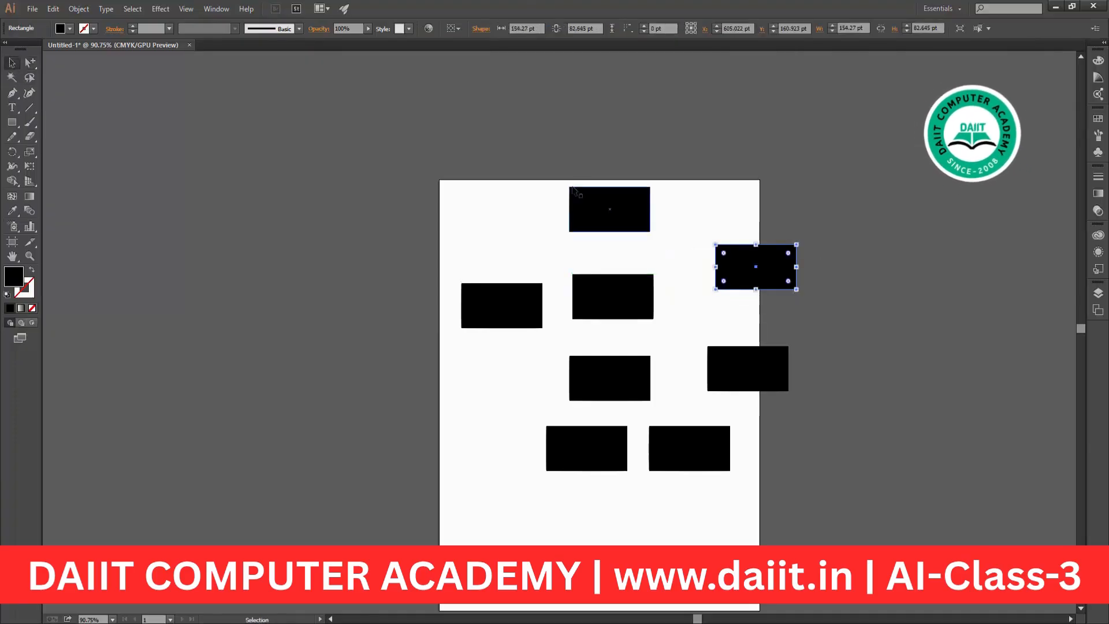
pyautogui.hotkey('ctrl', 'a')
pyautogui.moveTo(650, 206); pyautogui.dragTo(735, 200)
pyautogui.moveTo(655, 278); pyautogui.dragTo(528, 335)
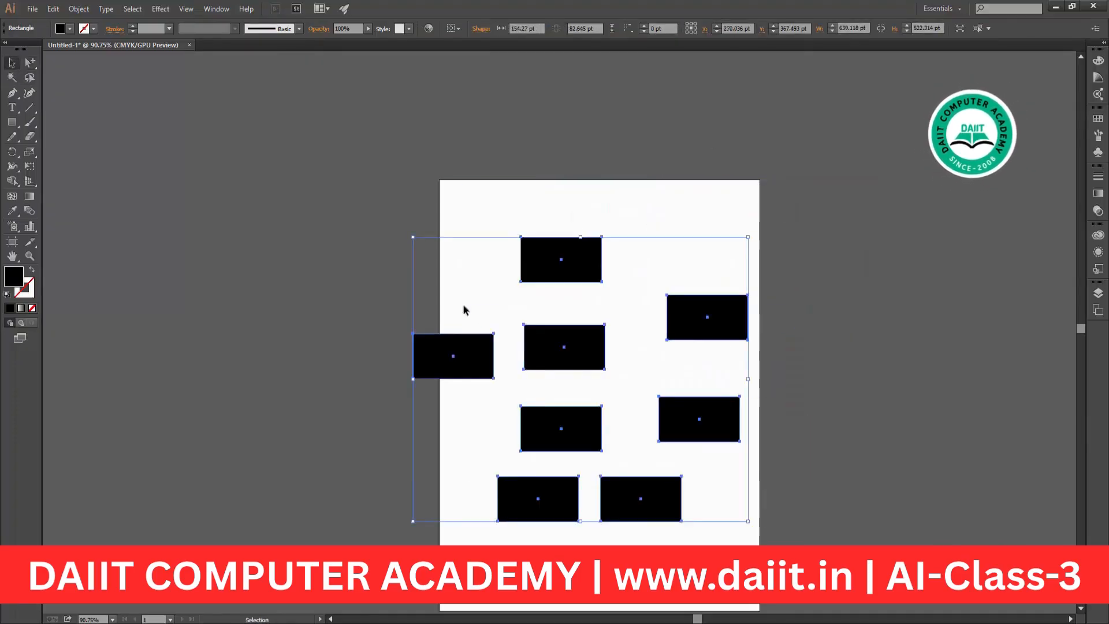
pyautogui.moveTo(552, 259); pyautogui.dragTo(571, 253)
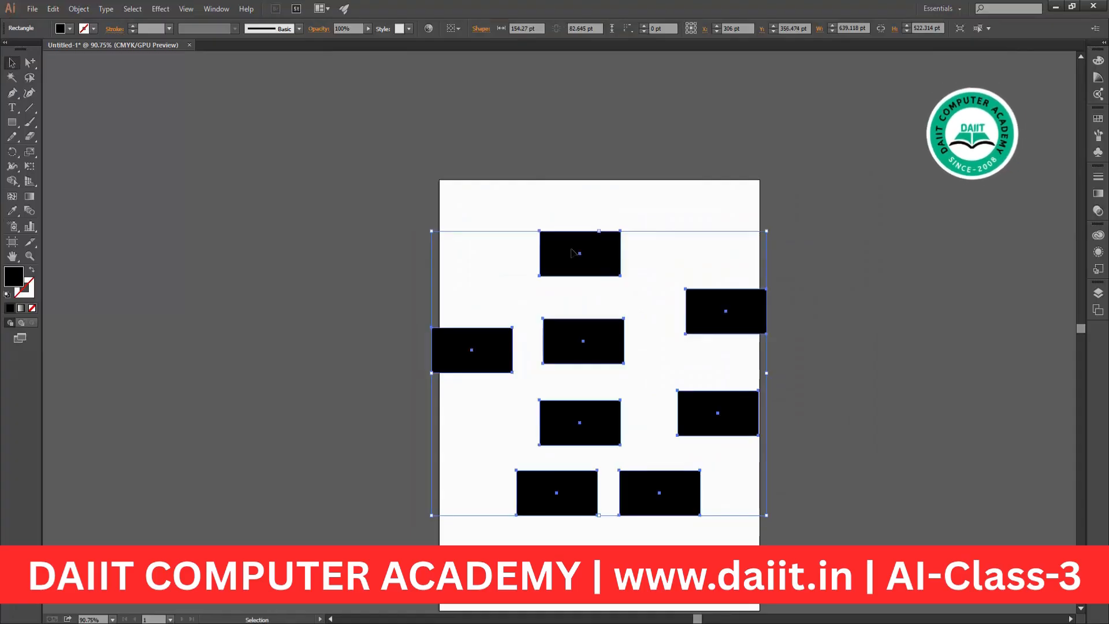
# Ungroup the eight rectangles and select only the topmost one.
pyautogui.click(29, 62)
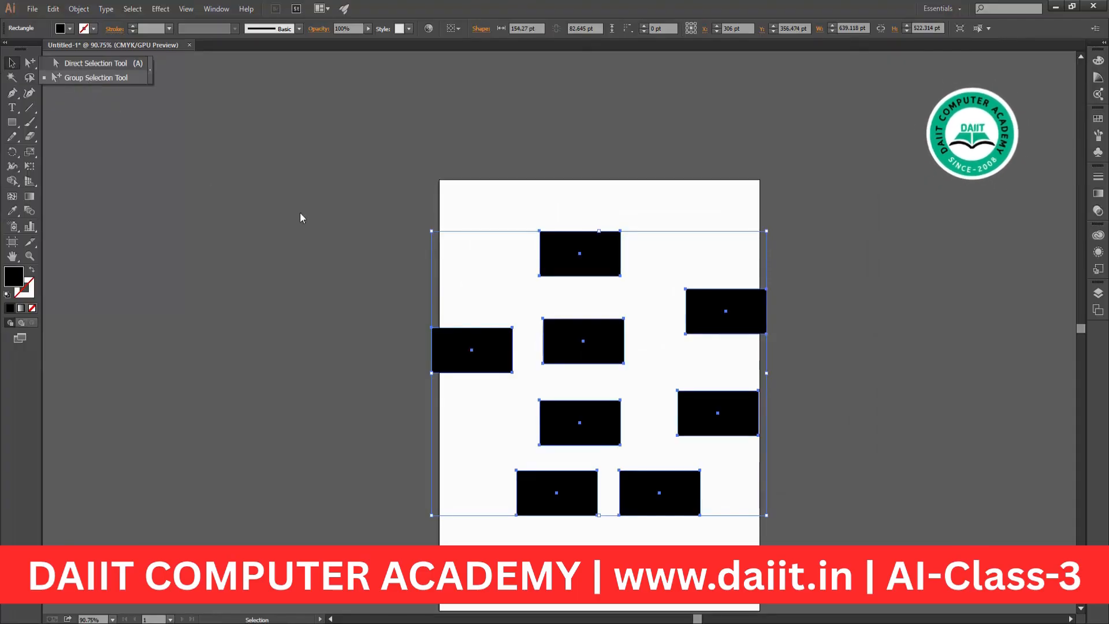
pyautogui.click(533, 270)
pyautogui.click(590, 261)
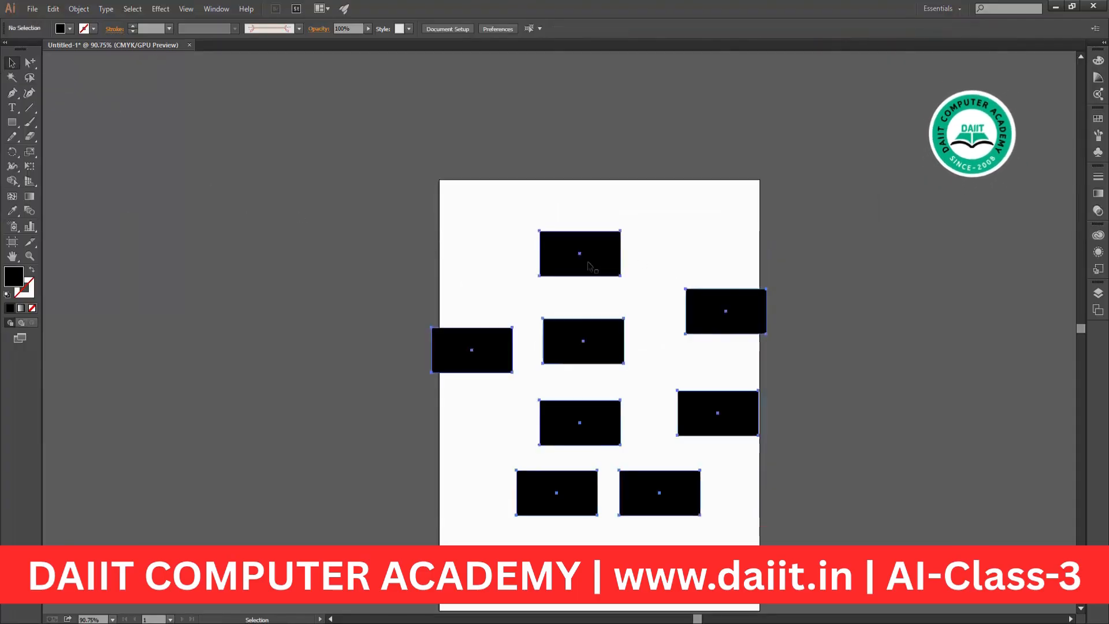
pyautogui.rightClick(589, 262)
pyautogui.click(621, 332)
pyautogui.click(432, 177)
pyautogui.click(556, 249)
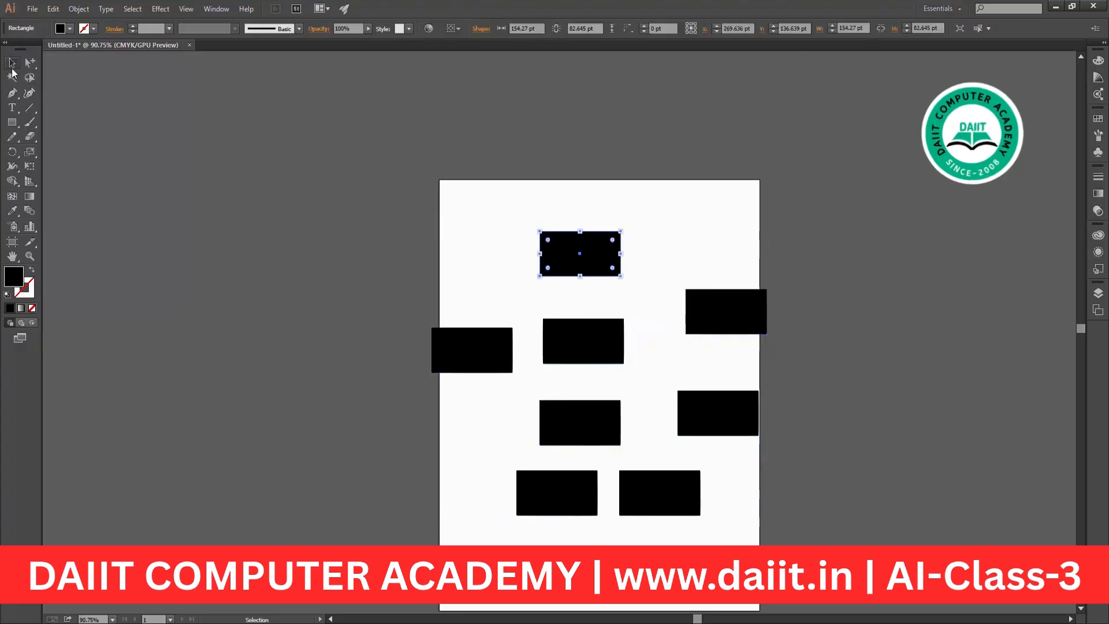
# Open the topmost rectangle's transform and corner properties, and close them without making changes.
pyautogui.click(547, 175)
pyautogui.click(551, 242)
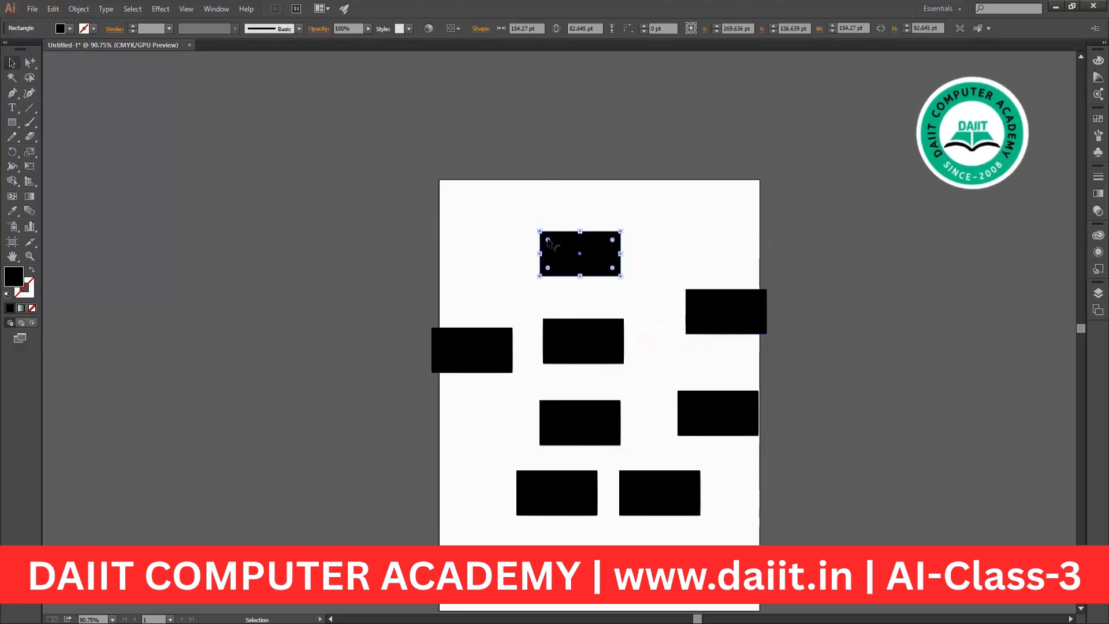
pyautogui.doubleClick(548, 239)
pyautogui.click(465, 124)
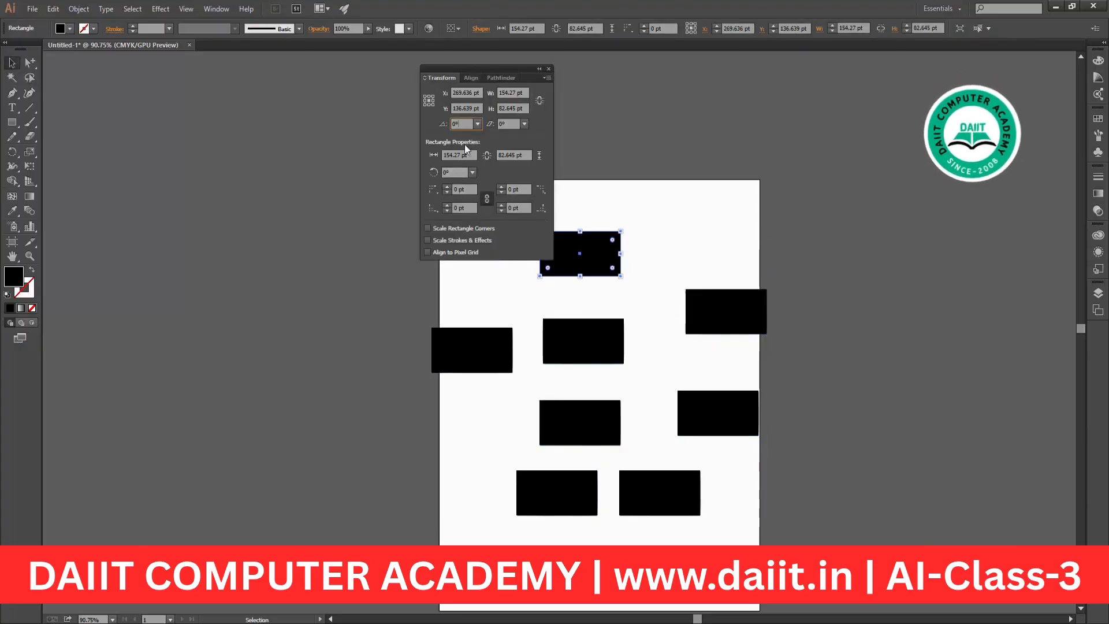
pyautogui.click(462, 154)
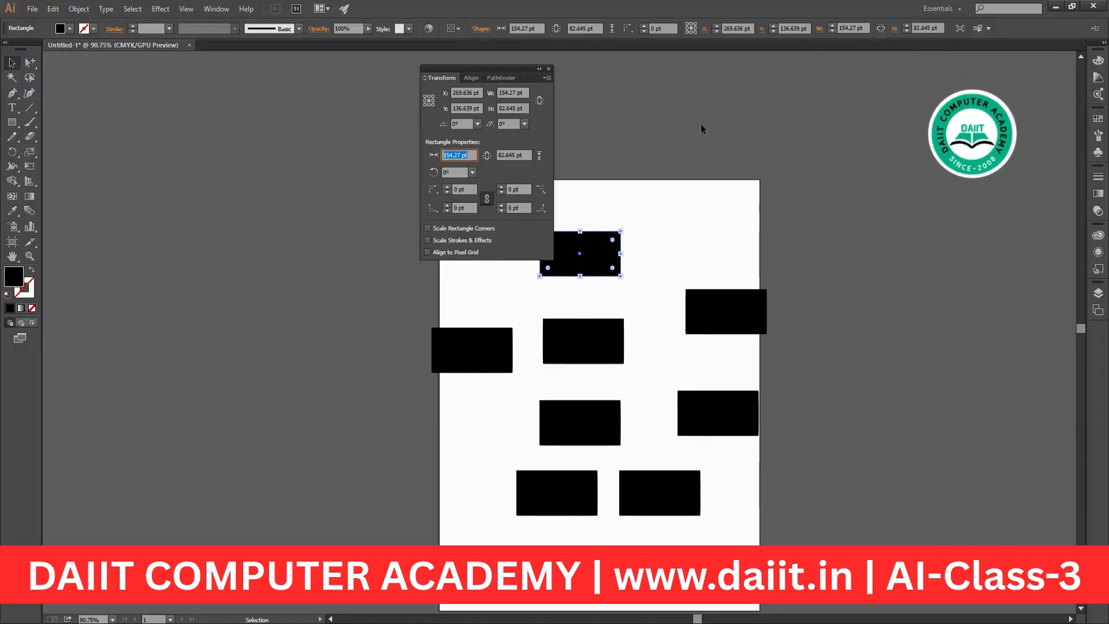
pyautogui.click(548, 69)
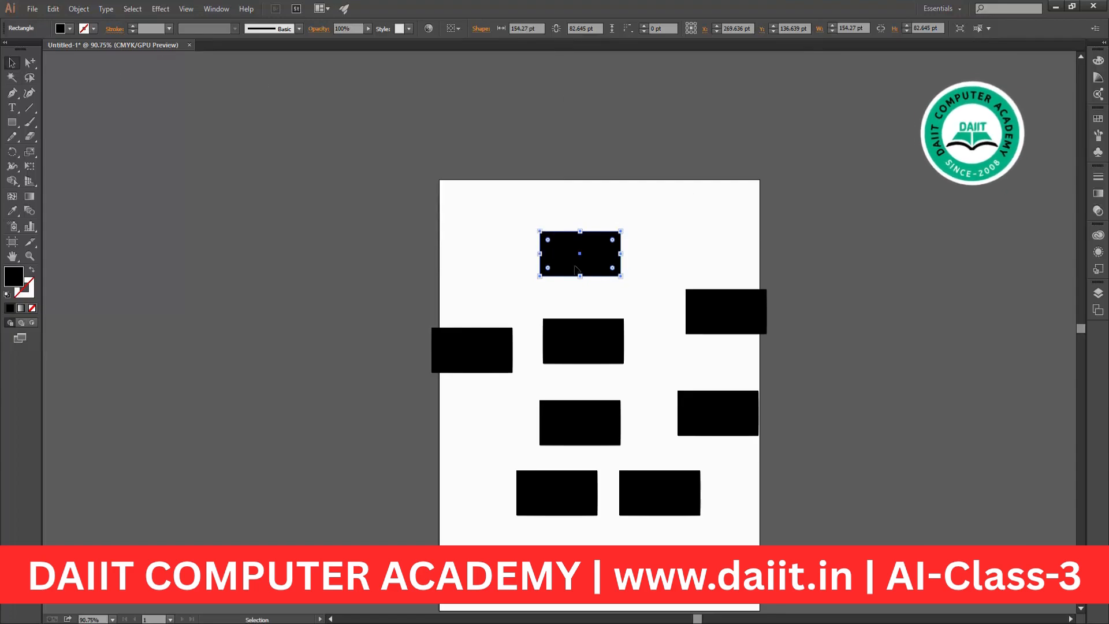
# Round the topmost rectangle's corners by about 29.68 pt and set their style to Inverted Round.
pyautogui.moveTo(613, 239); pyautogui.dragTo(605, 247)
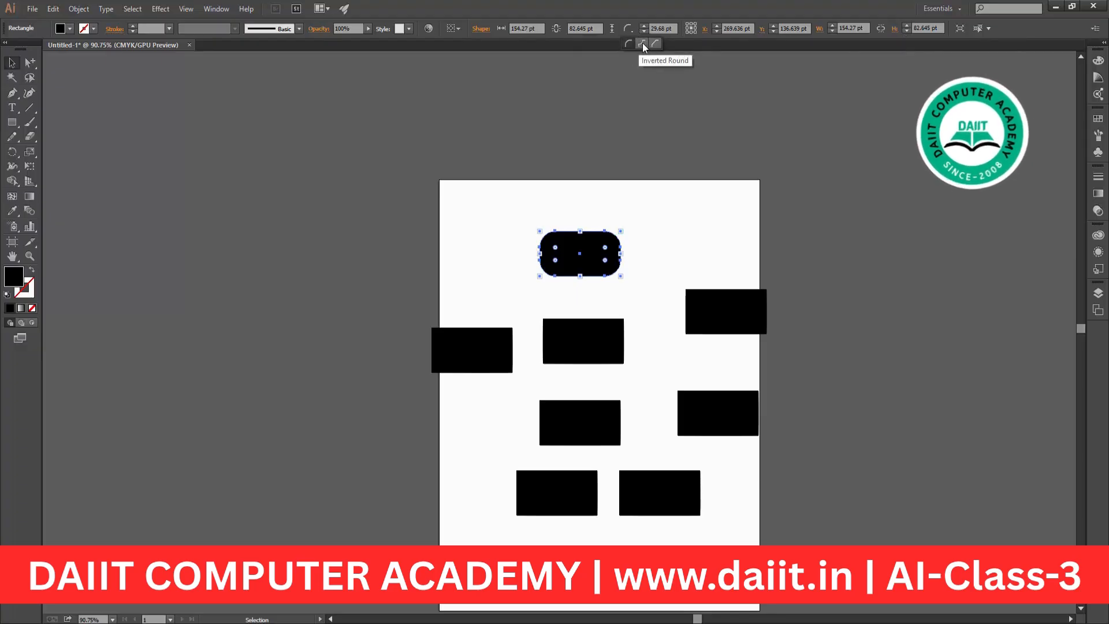
pyautogui.click(641, 44)
pyautogui.click(646, 255)
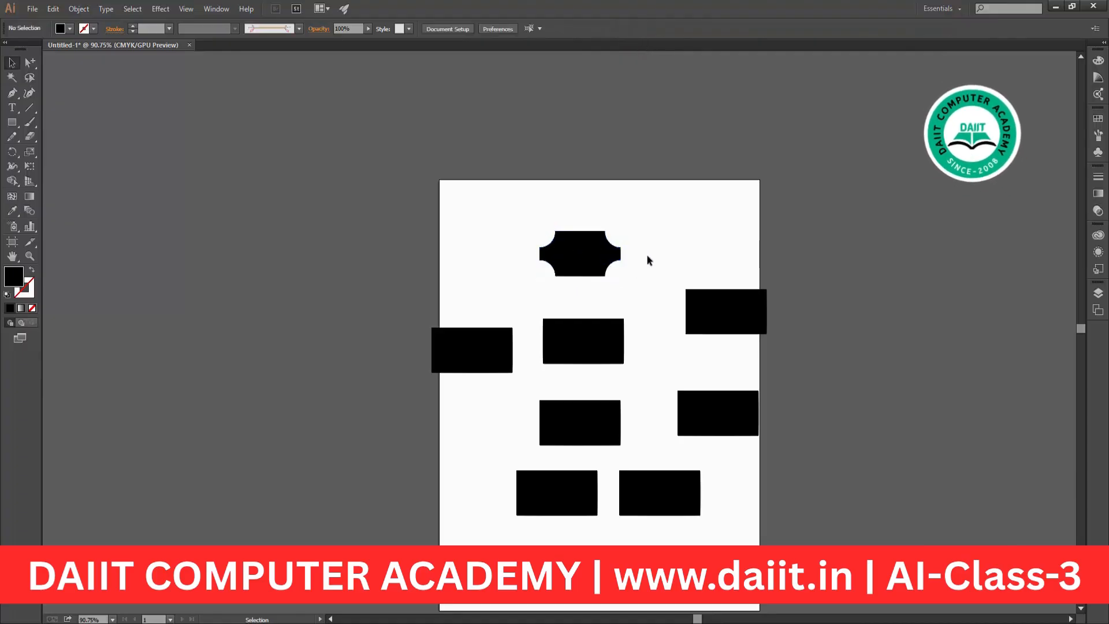
# Change the topmost shape's corner style to Chamfer and clear the selection.
pyautogui.hotkey('ctrl', 'space')
pyautogui.moveTo(568, 248); pyautogui.dragTo(642, 247)
pyautogui.click(563, 287)
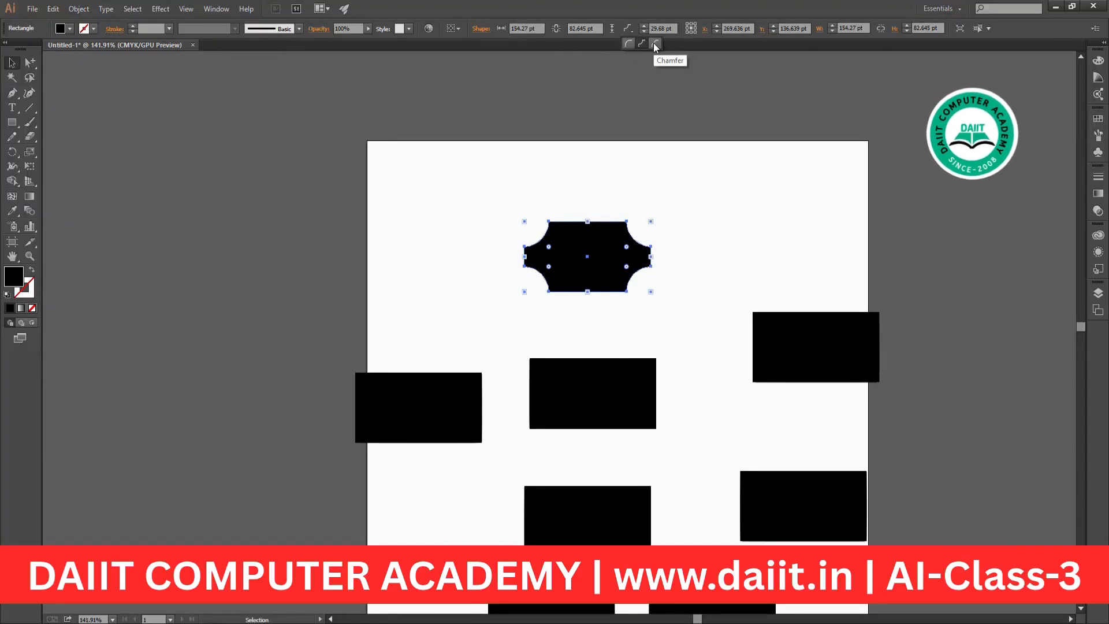
pyautogui.click(655, 44)
pyautogui.click(670, 233)
pyautogui.click(617, 264)
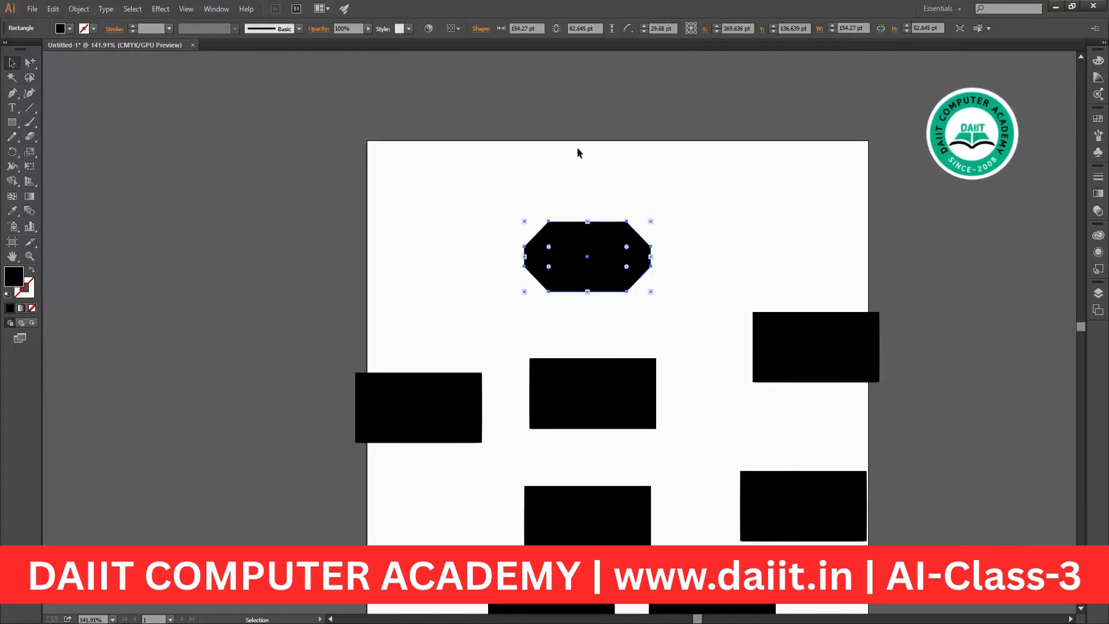
pyautogui.click(623, 121)
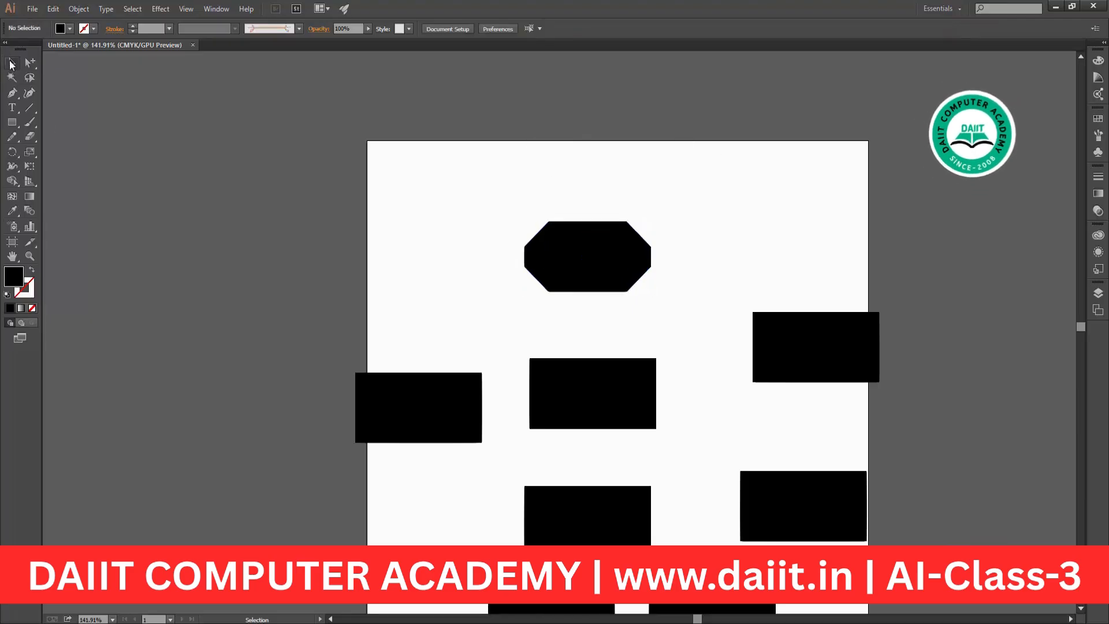
# Select the shapes in the left and middle of the page with a selection marquee, and clear the selection.
pyautogui.click(28, 60)
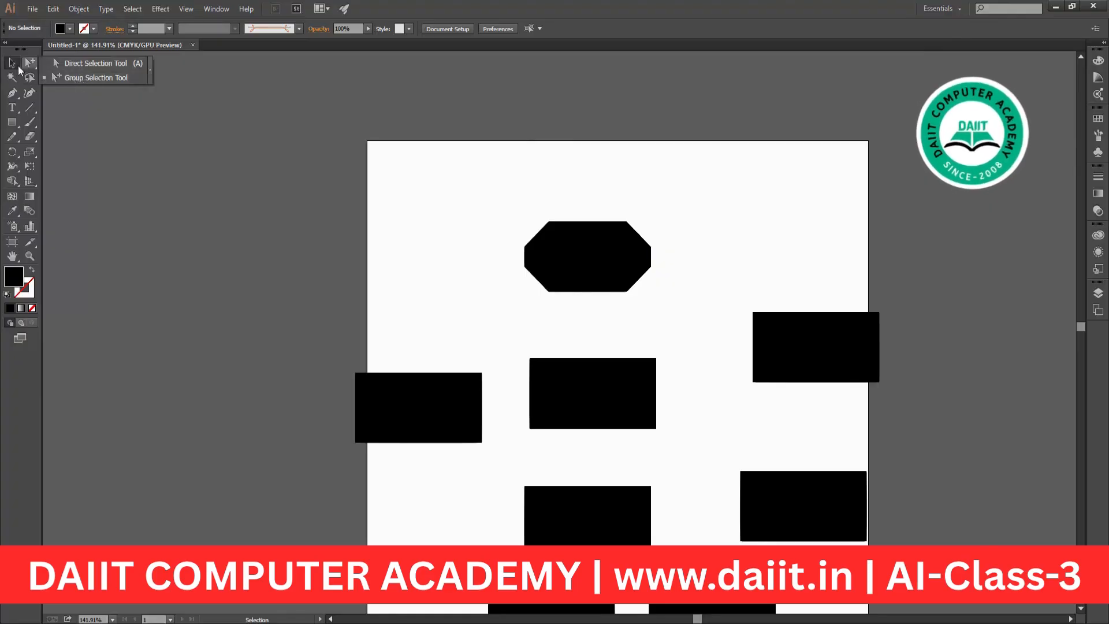
pyautogui.click(83, 78)
pyautogui.moveTo(700, 160); pyautogui.dragTo(422, 569)
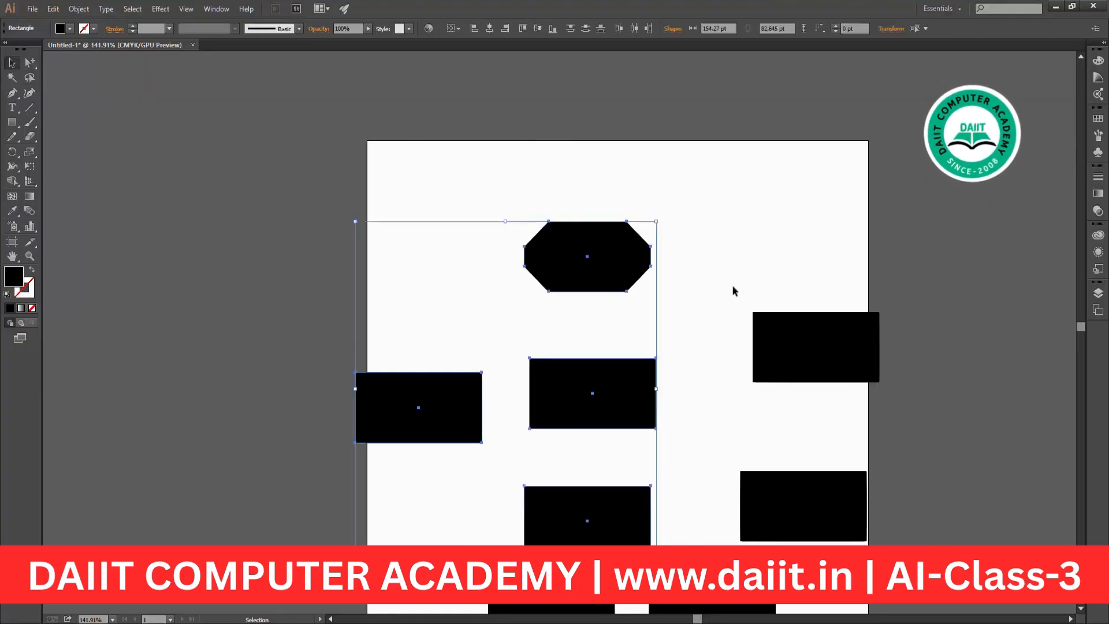
pyautogui.click(733, 286)
# Select the three right-hand rectangles together, align their horizontal centres, and deselect them.
pyautogui.moveTo(739, 220); pyautogui.dragTo(690, 230)
pyautogui.moveTo(845, 195); pyautogui.dragTo(637, 554)
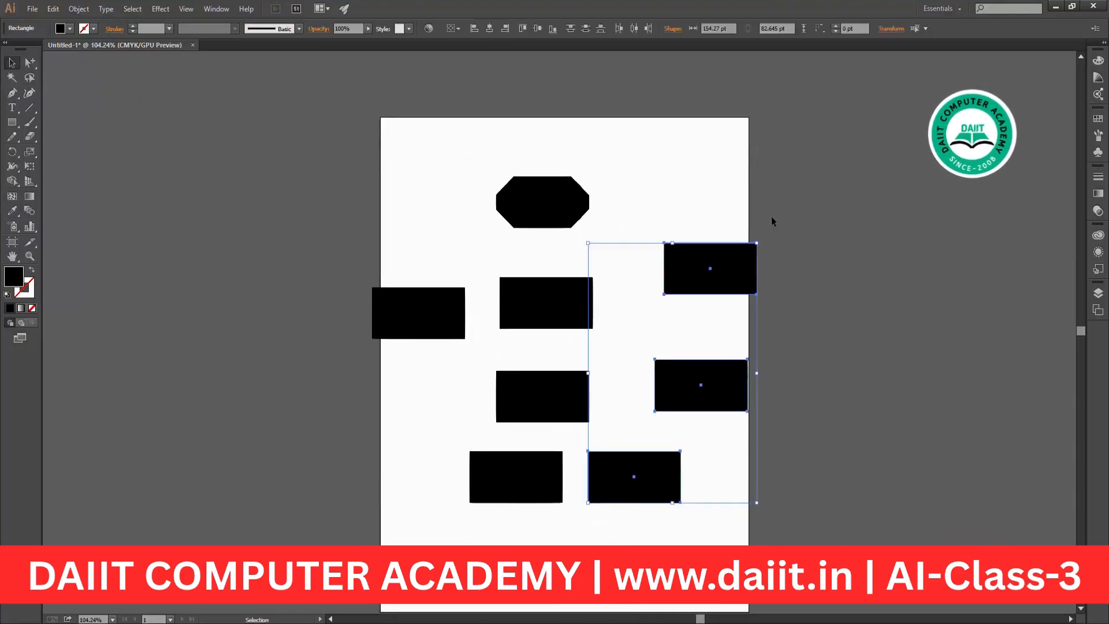
pyautogui.moveTo(782, 148); pyautogui.dragTo(597, 523)
pyautogui.moveTo(824, 144); pyautogui.dragTo(619, 510)
pyautogui.click(489, 28)
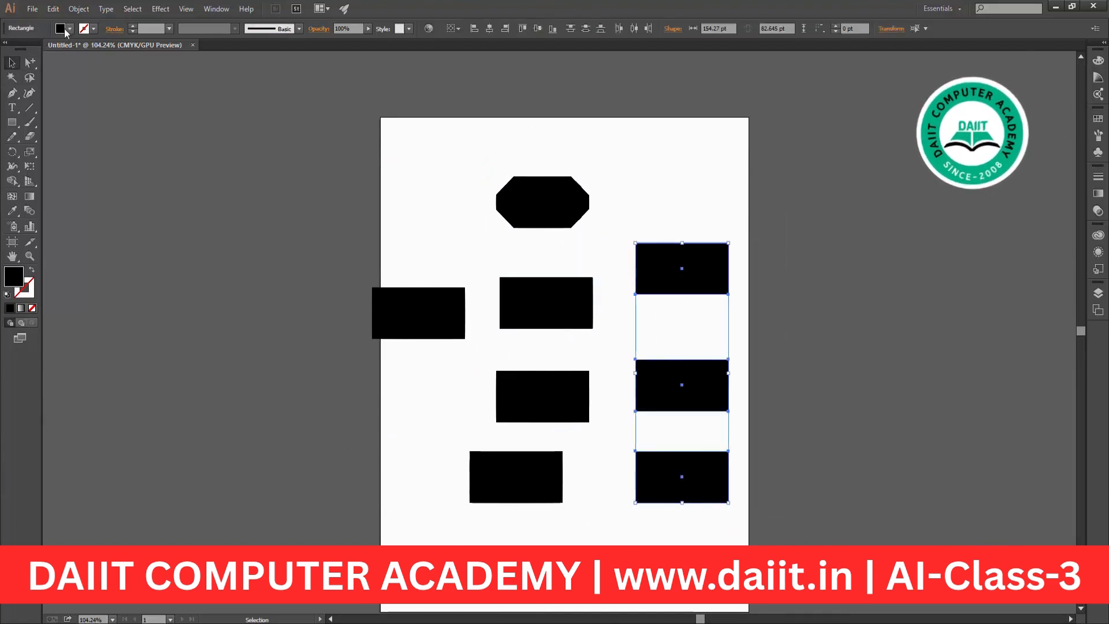
pyautogui.click(70, 29)
pyautogui.click(70, 29)
pyautogui.click(743, 277)
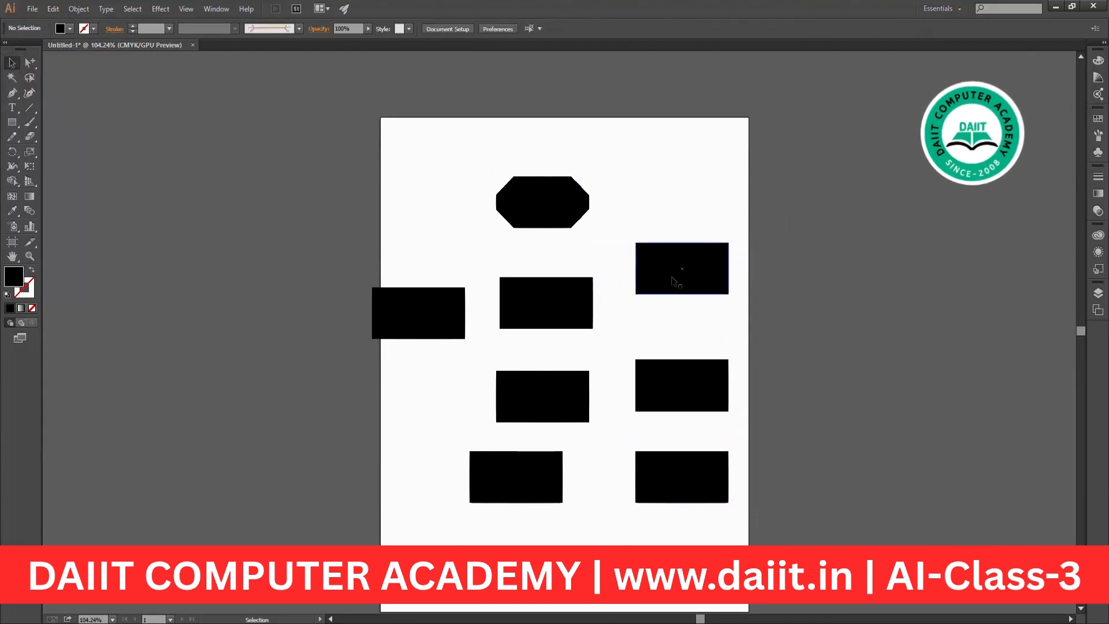
# Move the upper two right-column rectangles upward, rounding the corners of the lower one by about 23.28 pt.
pyautogui.moveTo(675, 281); pyautogui.dragTo(732, 248)
pyautogui.click(643, 368)
pyautogui.moveTo(643, 368); pyautogui.dragTo(656, 330)
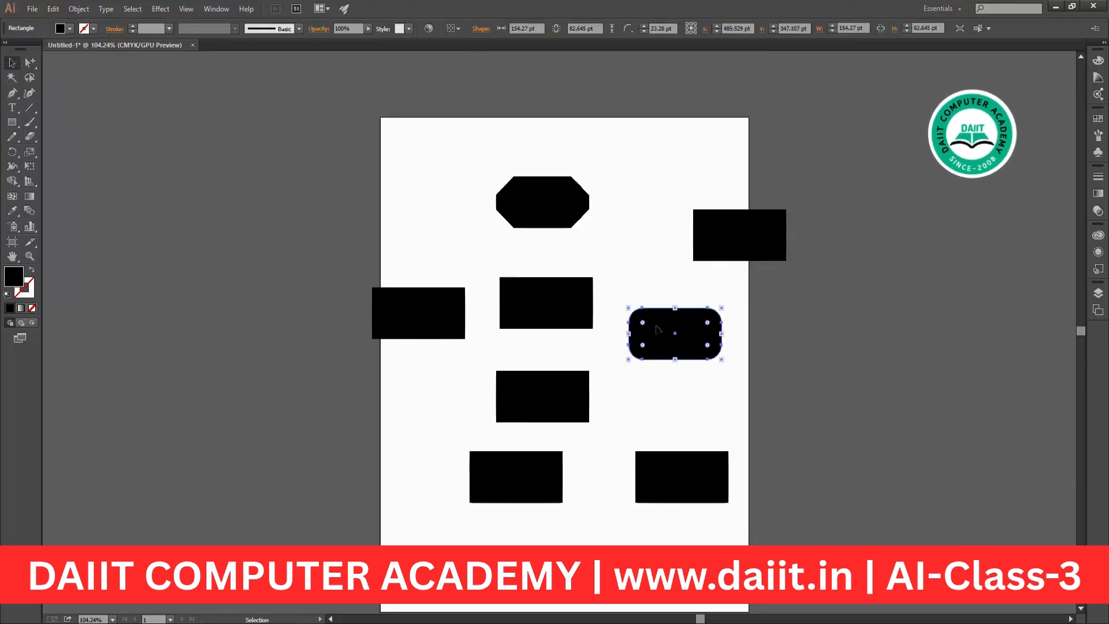
# Look through the fill swatches and brush definitions available for the rounded rectangle.
pyautogui.click(70, 29)
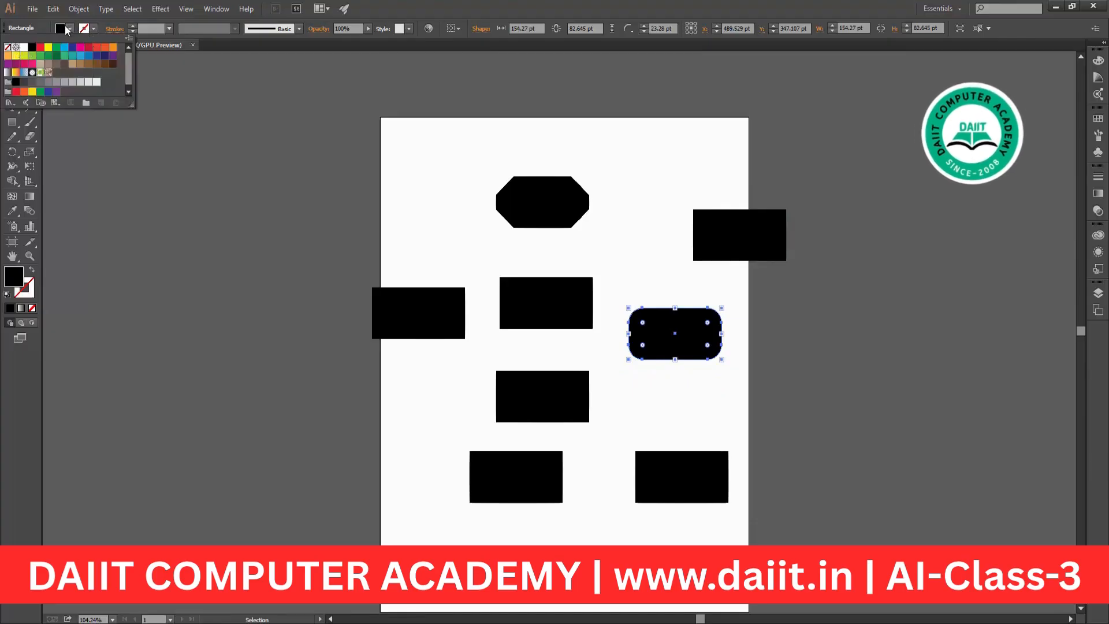
pyautogui.click(65, 28)
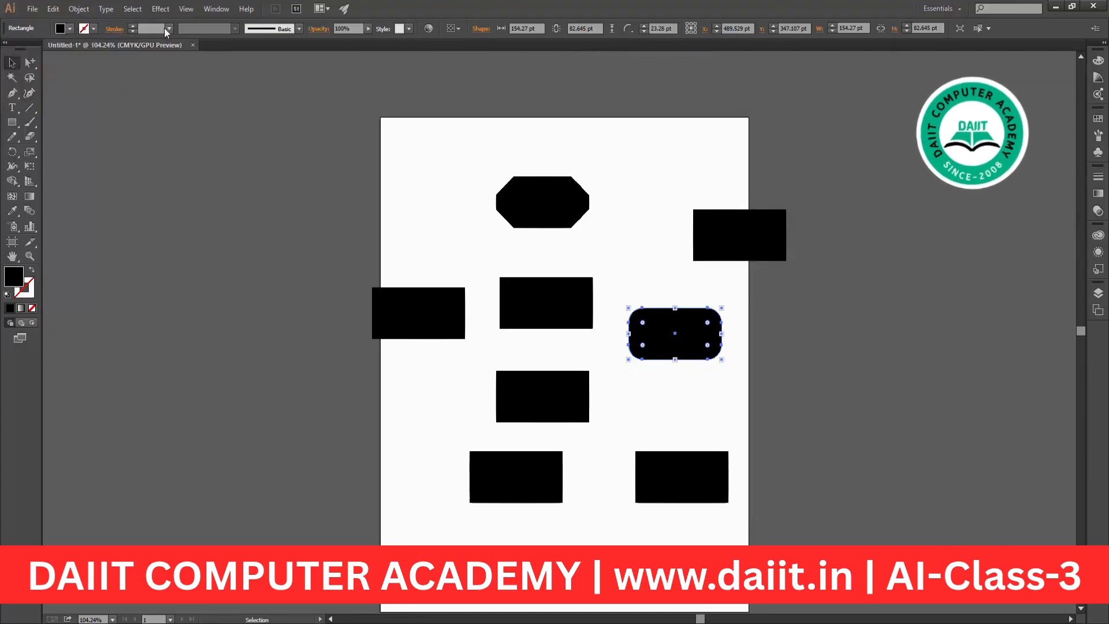
pyautogui.click(284, 31)
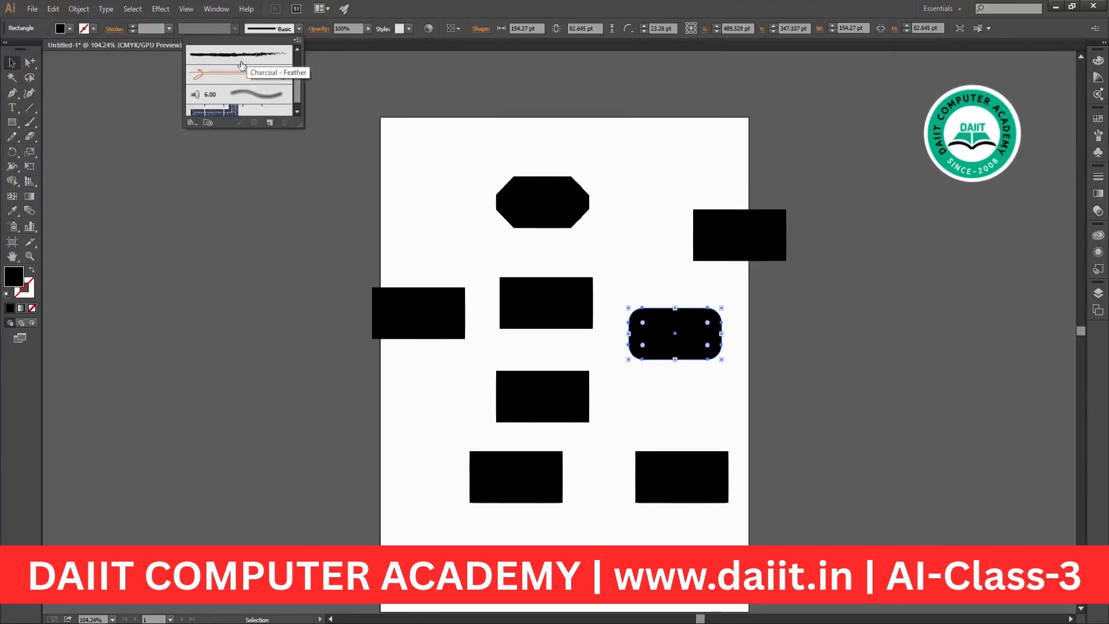
pyautogui.click(288, 31)
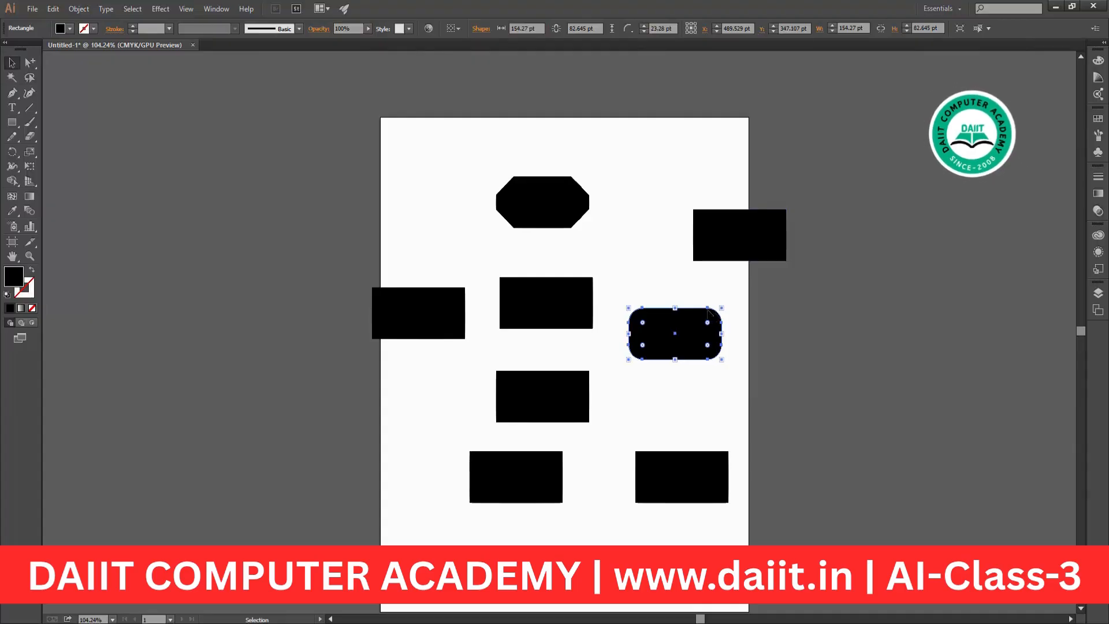
# Pull the upper-left anchor point of the rectangle below the chamfered shape inward with the Direct Selection tool, and nudge it slightly back outward.
pyautogui.moveTo(30, 62); pyautogui.dragTo(93, 66)
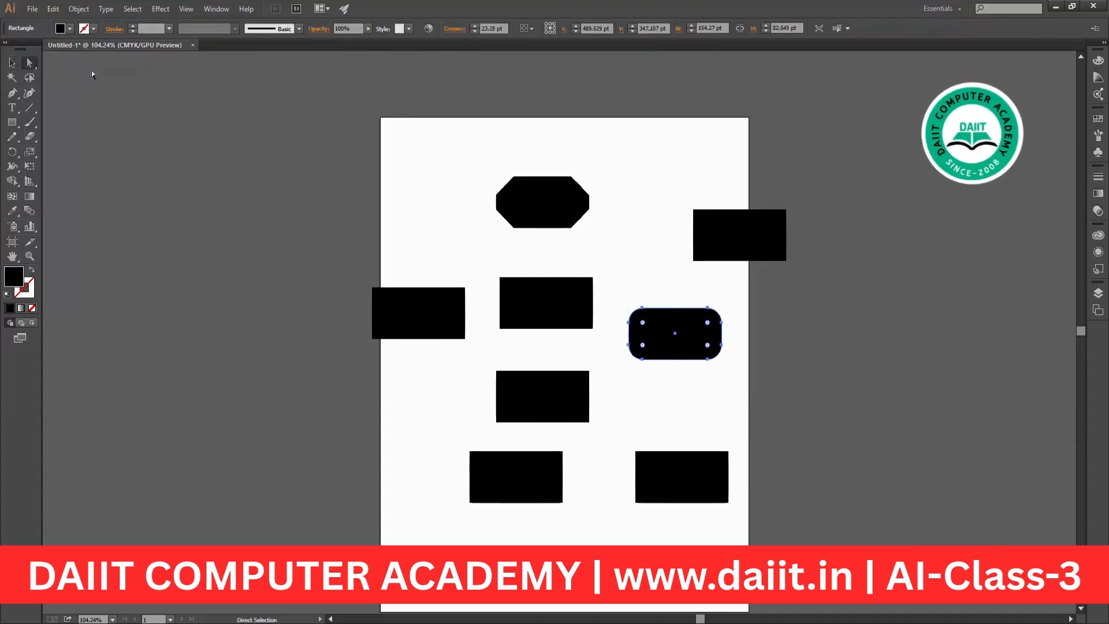
pyautogui.click(541, 303)
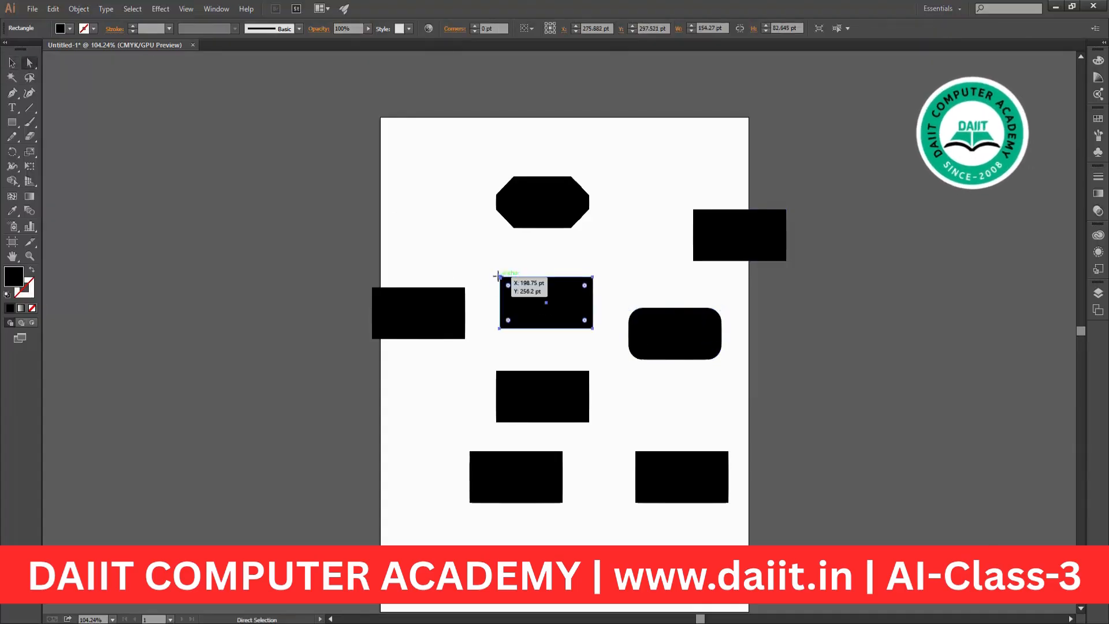
pyautogui.moveTo(497, 275); pyautogui.dragTo(535, 291)
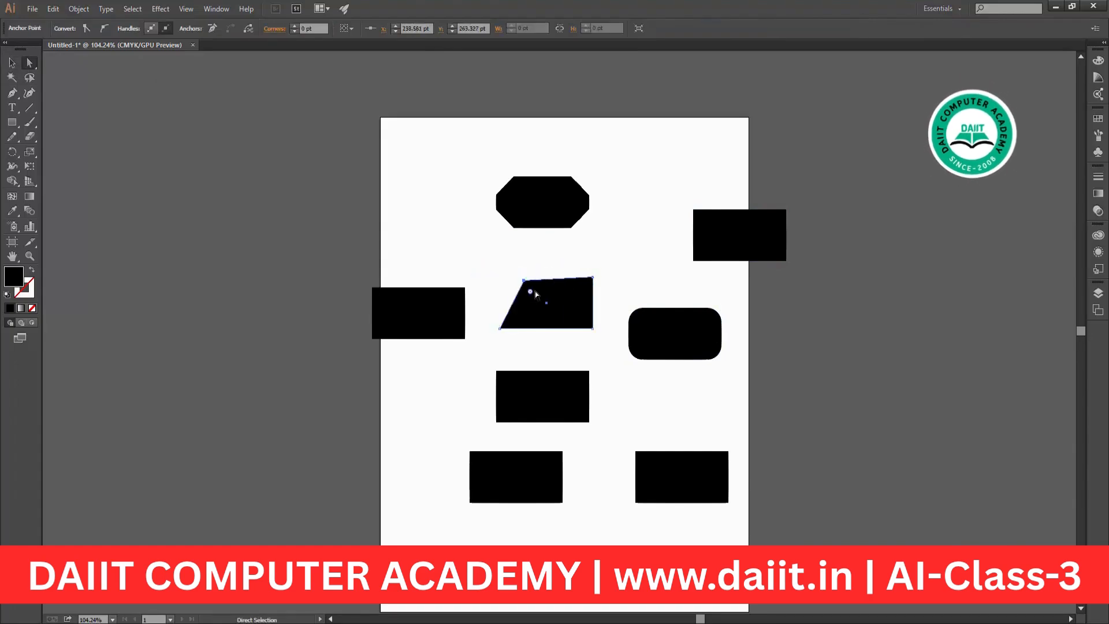
pyautogui.press('Left')
pyautogui.press('Left')
pyautogui.press('Left')
pyautogui.press('Up')
pyautogui.press('Up')
pyautogui.press('Up')
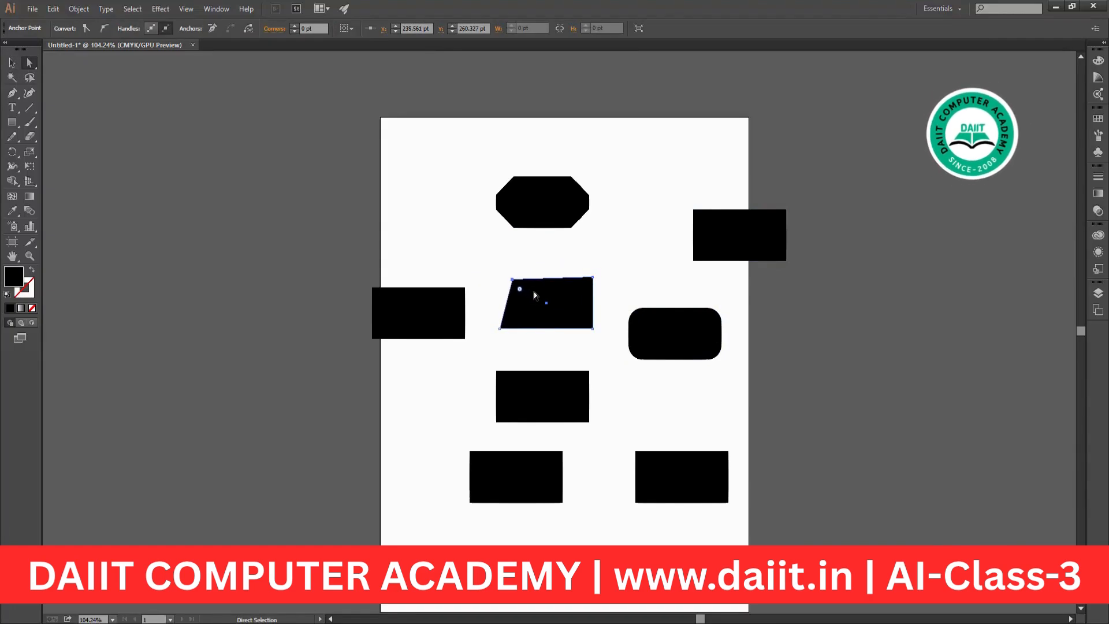
# Round the reshaped rectangle's upper-left corner, and round all of its corners together.
pyautogui.moveTo(533, 292); pyautogui.dragTo(525, 291)
pyautogui.hotkey('ctrl', 'shift', 'a')
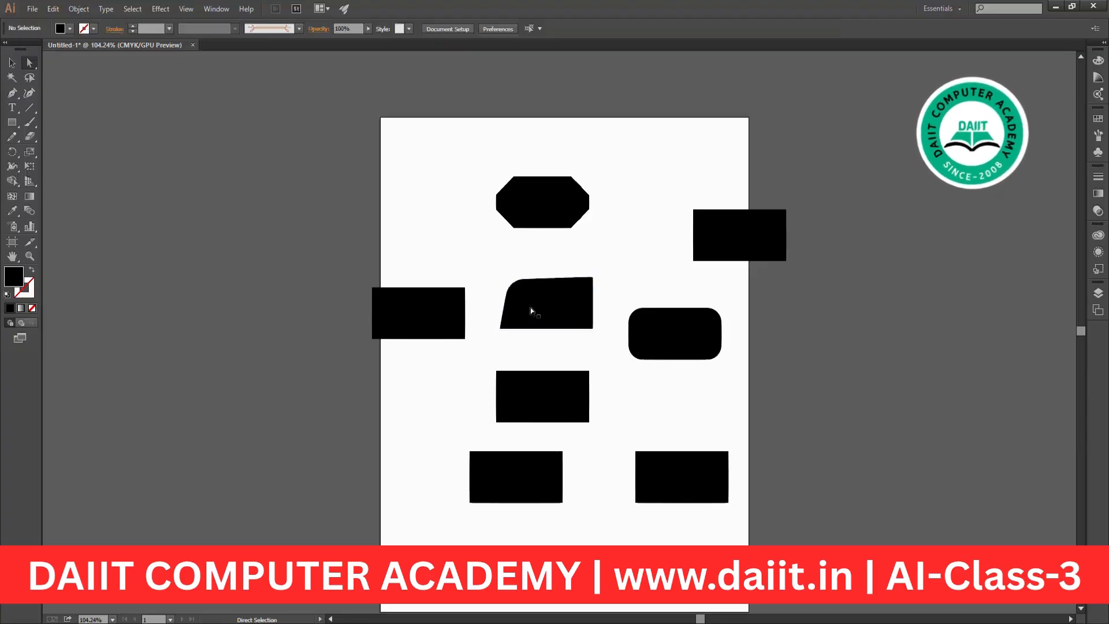
pyautogui.click(545, 299)
pyautogui.moveTo(578, 312)
pyautogui.mouseDown()
pyautogui.moveTo(553, 308)
pyautogui.moveTo(563, 326)
pyautogui.mouseUp()
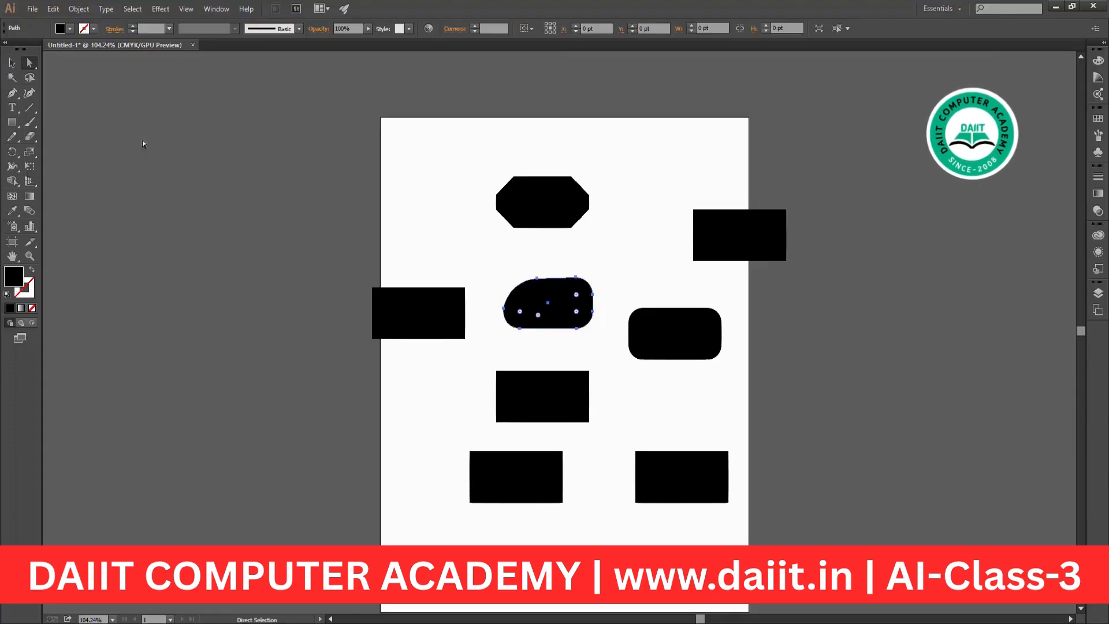
# Select only the rounded rectangle on the page's right side with the Group Selection tool.
pyautogui.moveTo(27, 60); pyautogui.dragTo(51, 73)
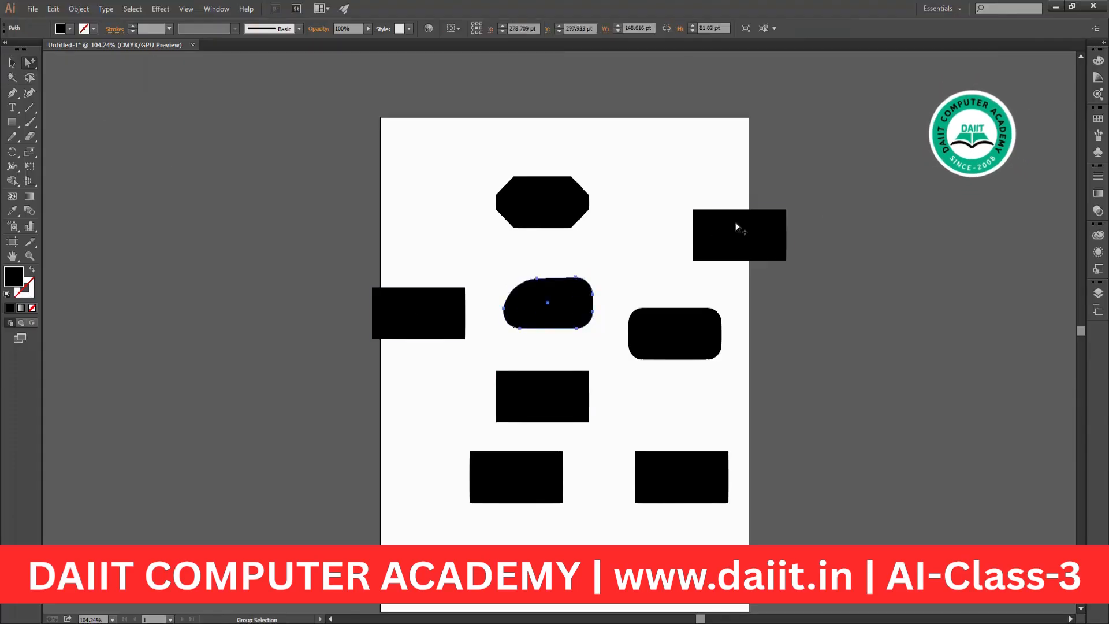
pyautogui.moveTo(843, 189); pyautogui.dragTo(538, 467)
pyautogui.click(673, 342)
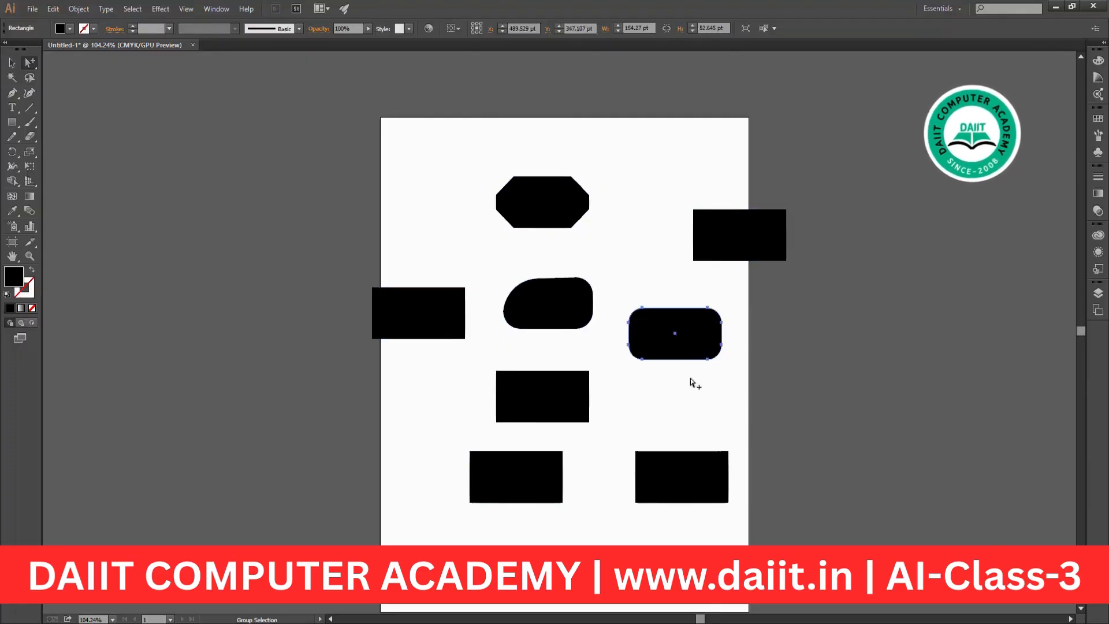
pyautogui.click(22, 81)
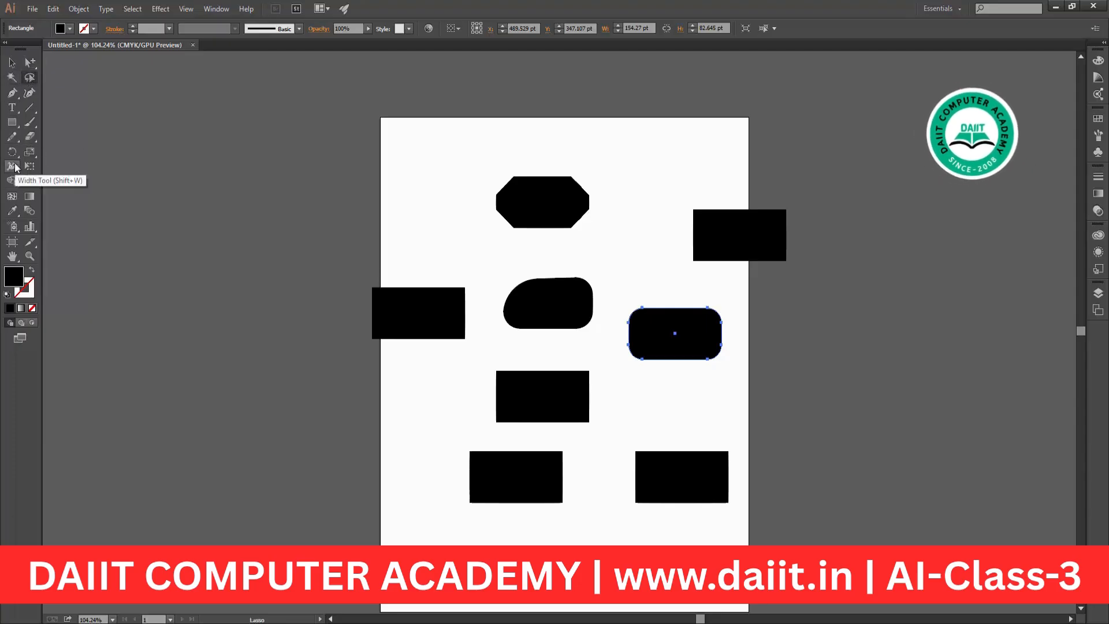
pyautogui.click(13, 63)
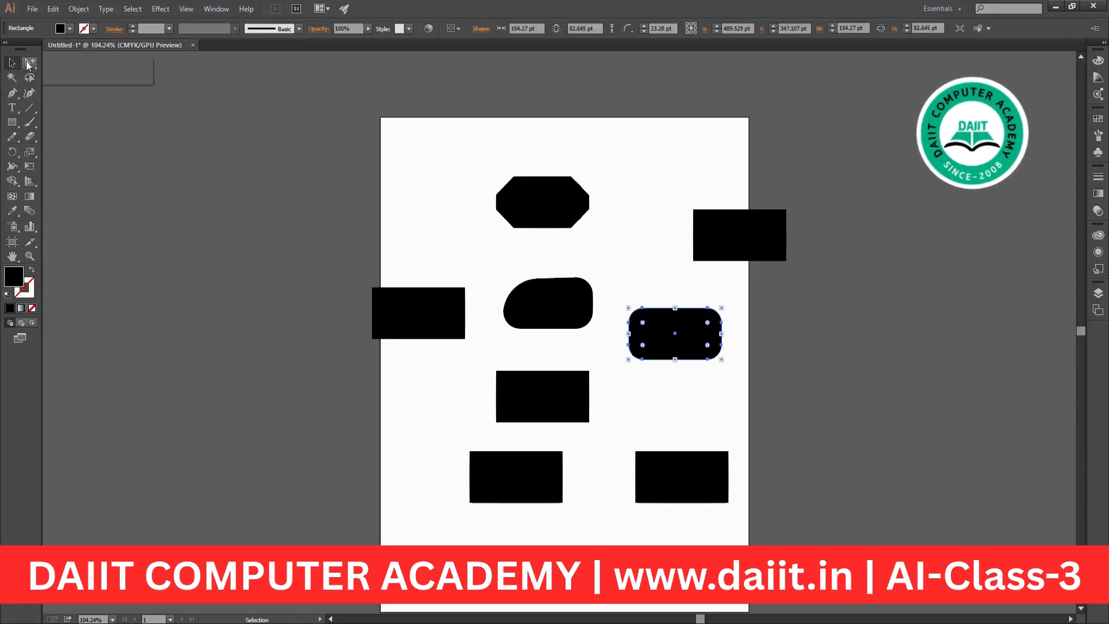
pyautogui.moveTo(27, 62)
pyautogui.mouseDown()
pyautogui.moveTo(71, 105)
pyautogui.moveTo(89, 78)
pyautogui.mouseUp()
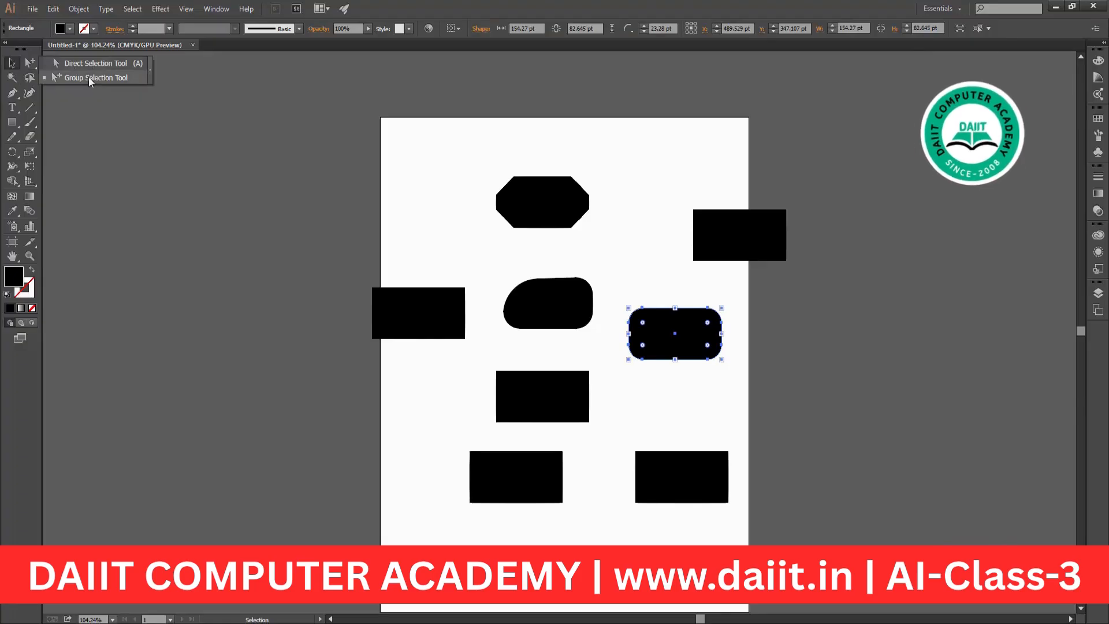